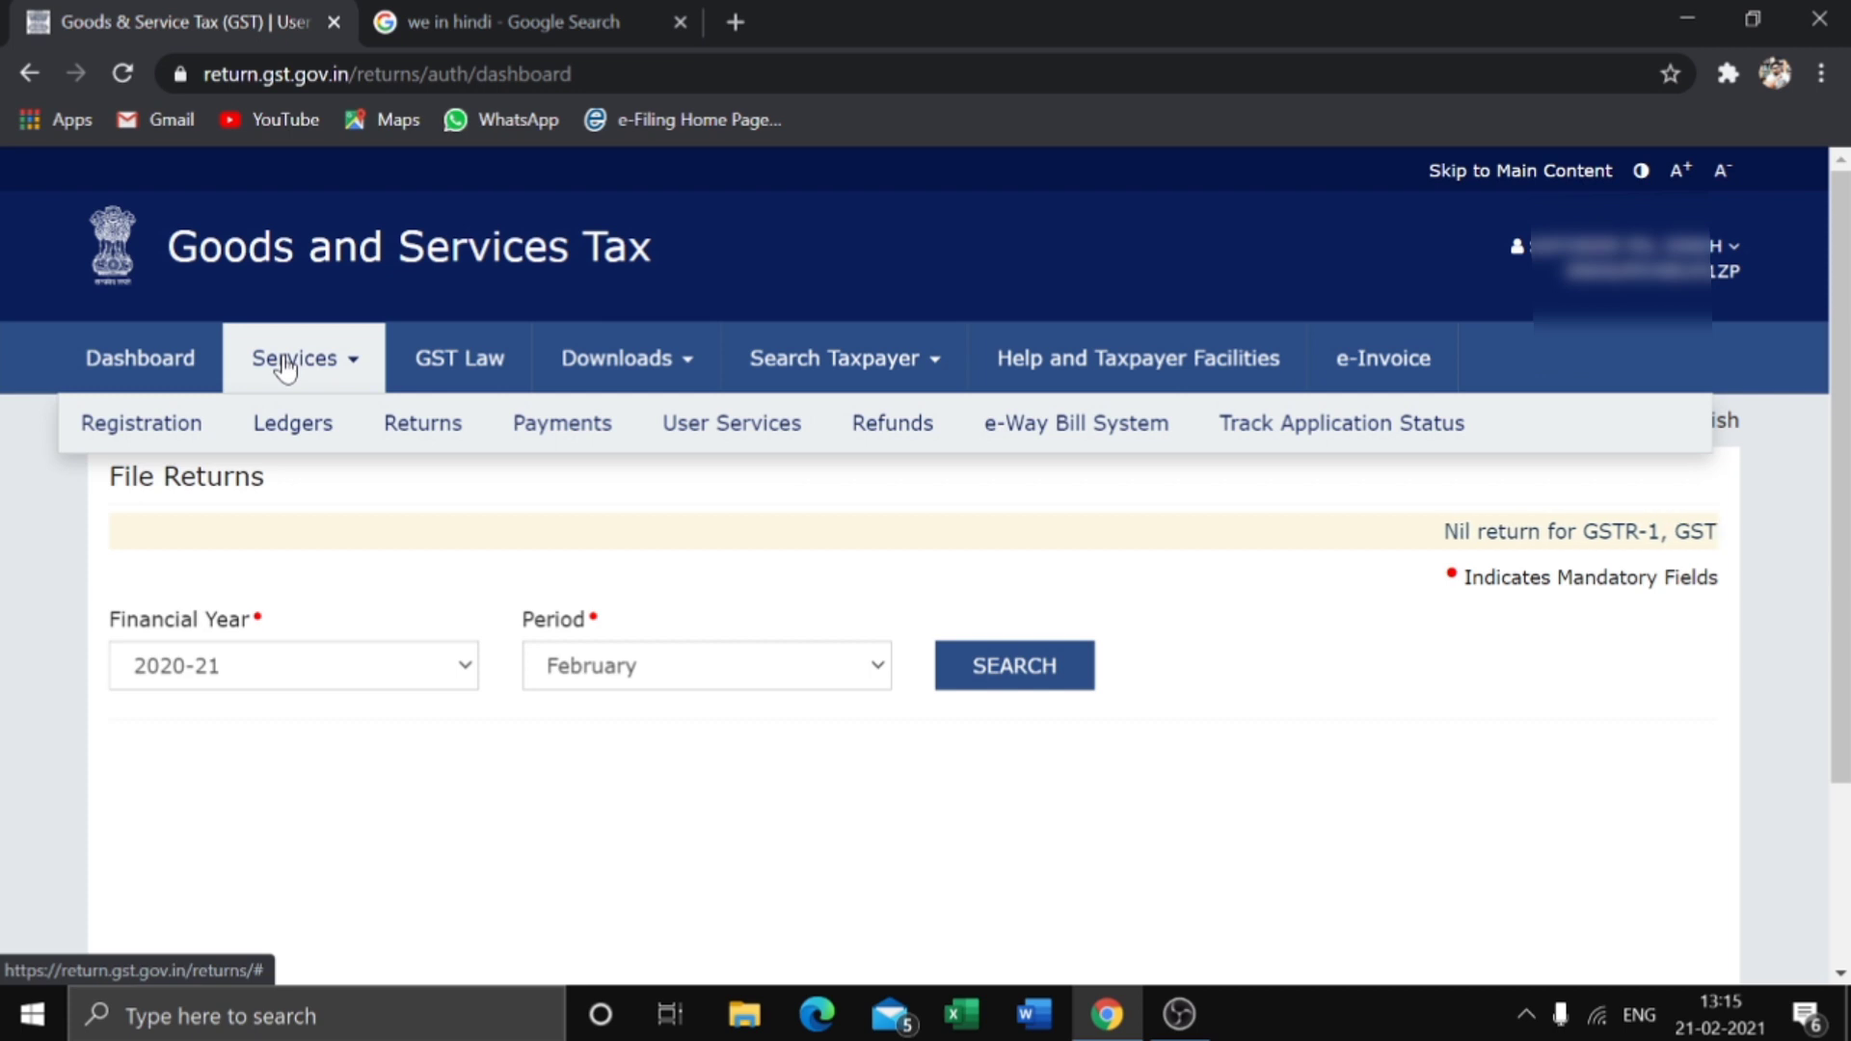
Step: Start creating a challan and set its reason to Monthly payment for quarterly return
{"action": "mouse_move", "coordinate": [547, 444]}
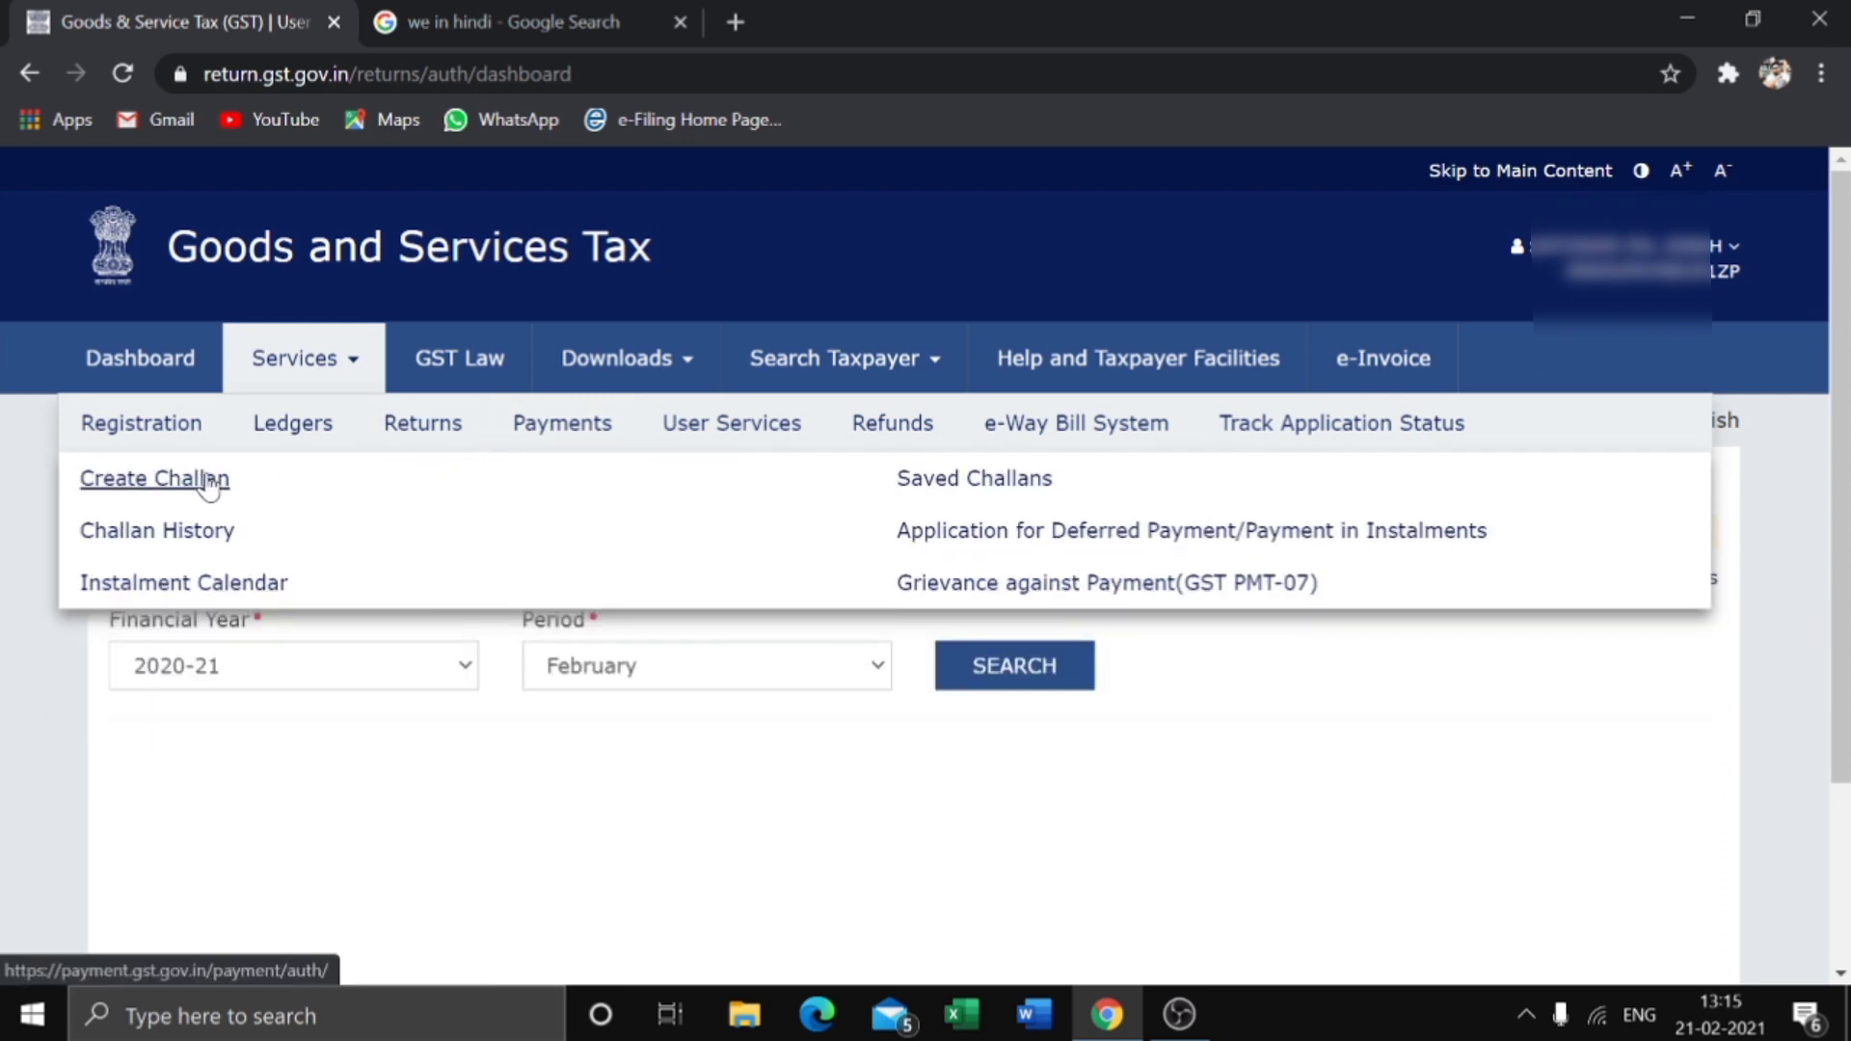
{"action": "left_click", "coordinate": [211, 482]}
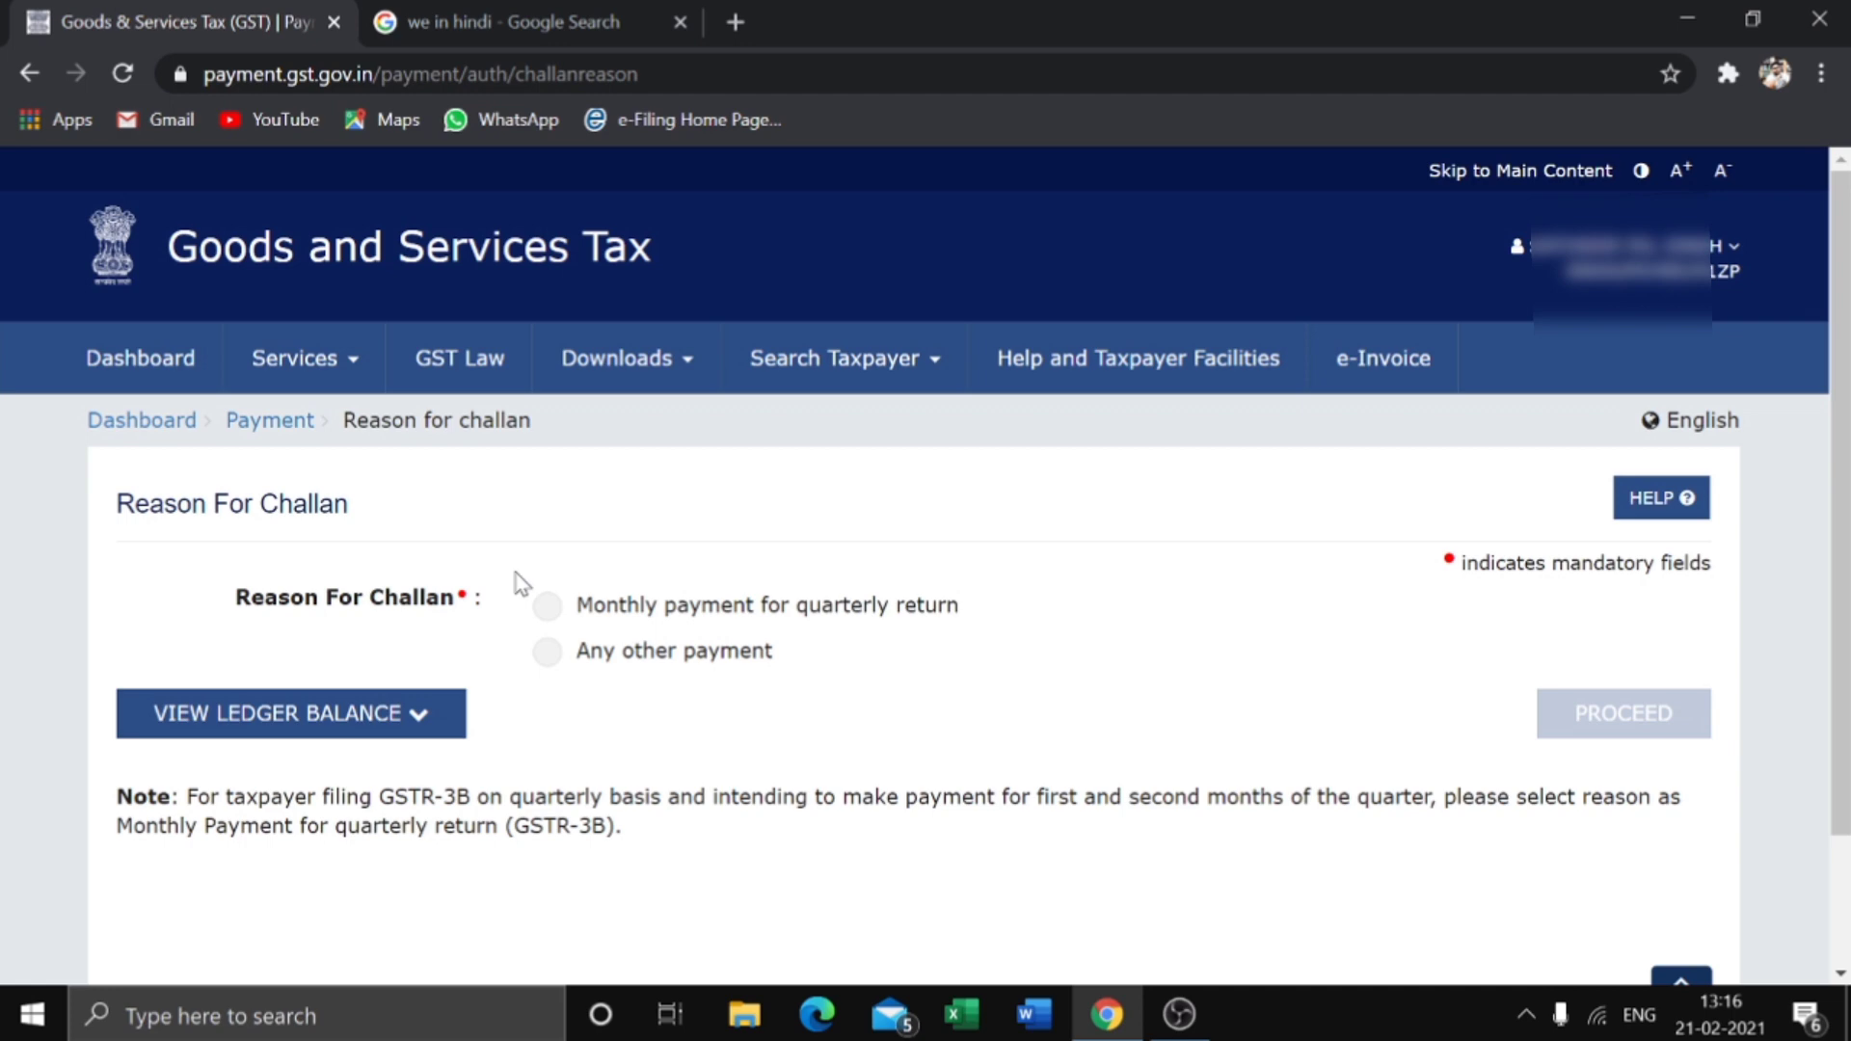
{"action": "scroll", "coordinate": [1847, 617], "scroll_direction": "down", "scroll_amount": 2}
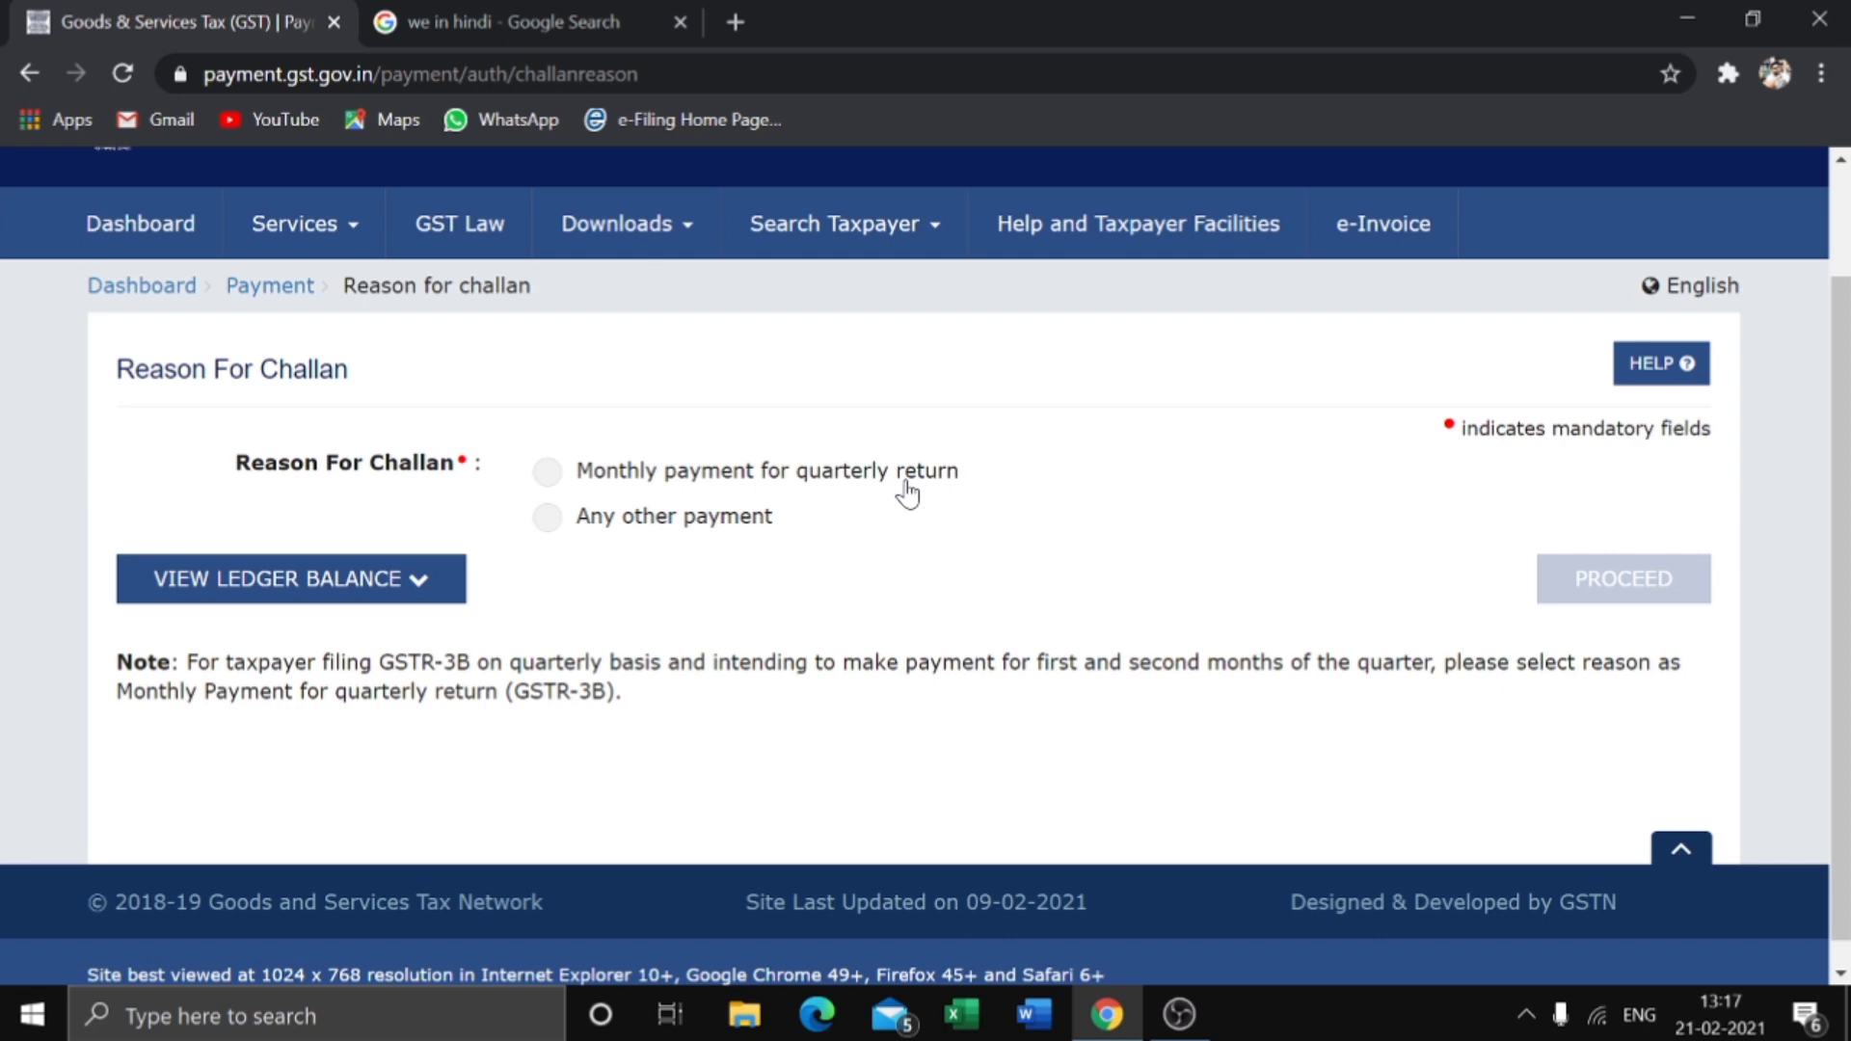
{"action": "left_click", "coordinate": [548, 471]}
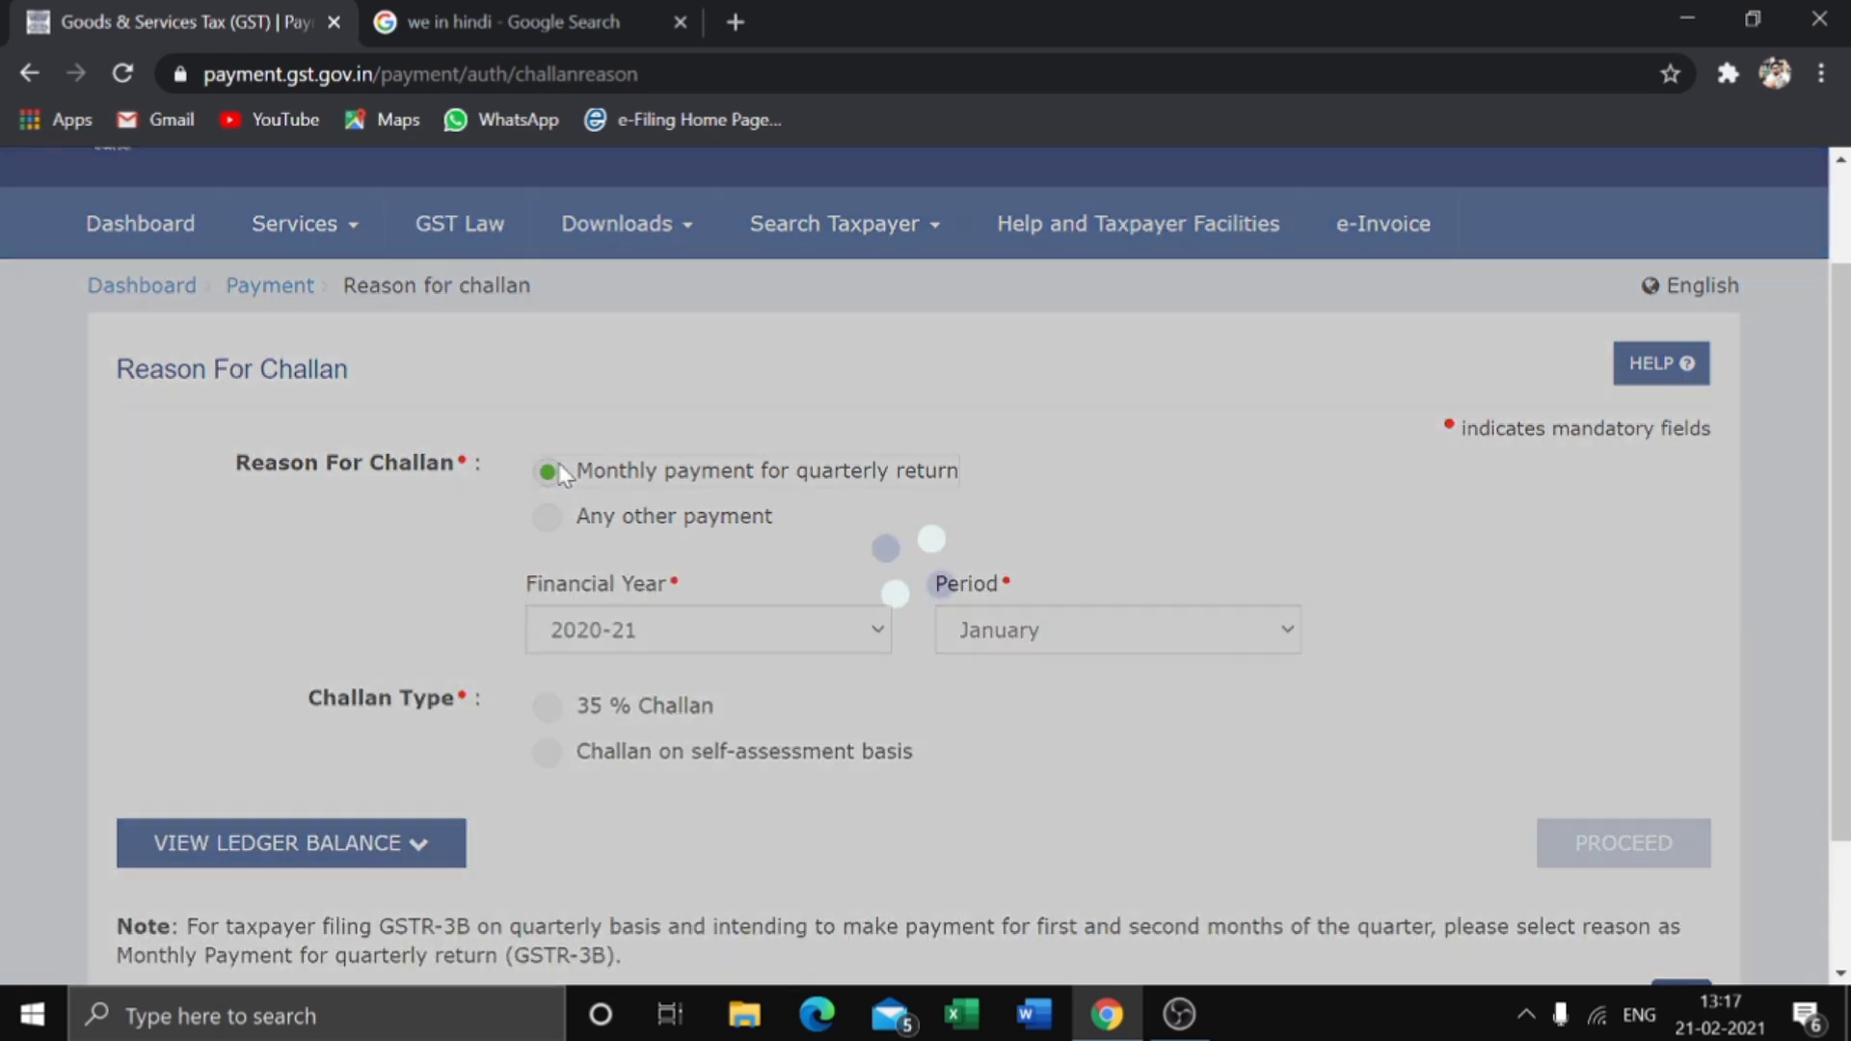
{"action": "scroll", "coordinate": [558, 474], "scroll_direction": "down", "scroll_amount": 2}
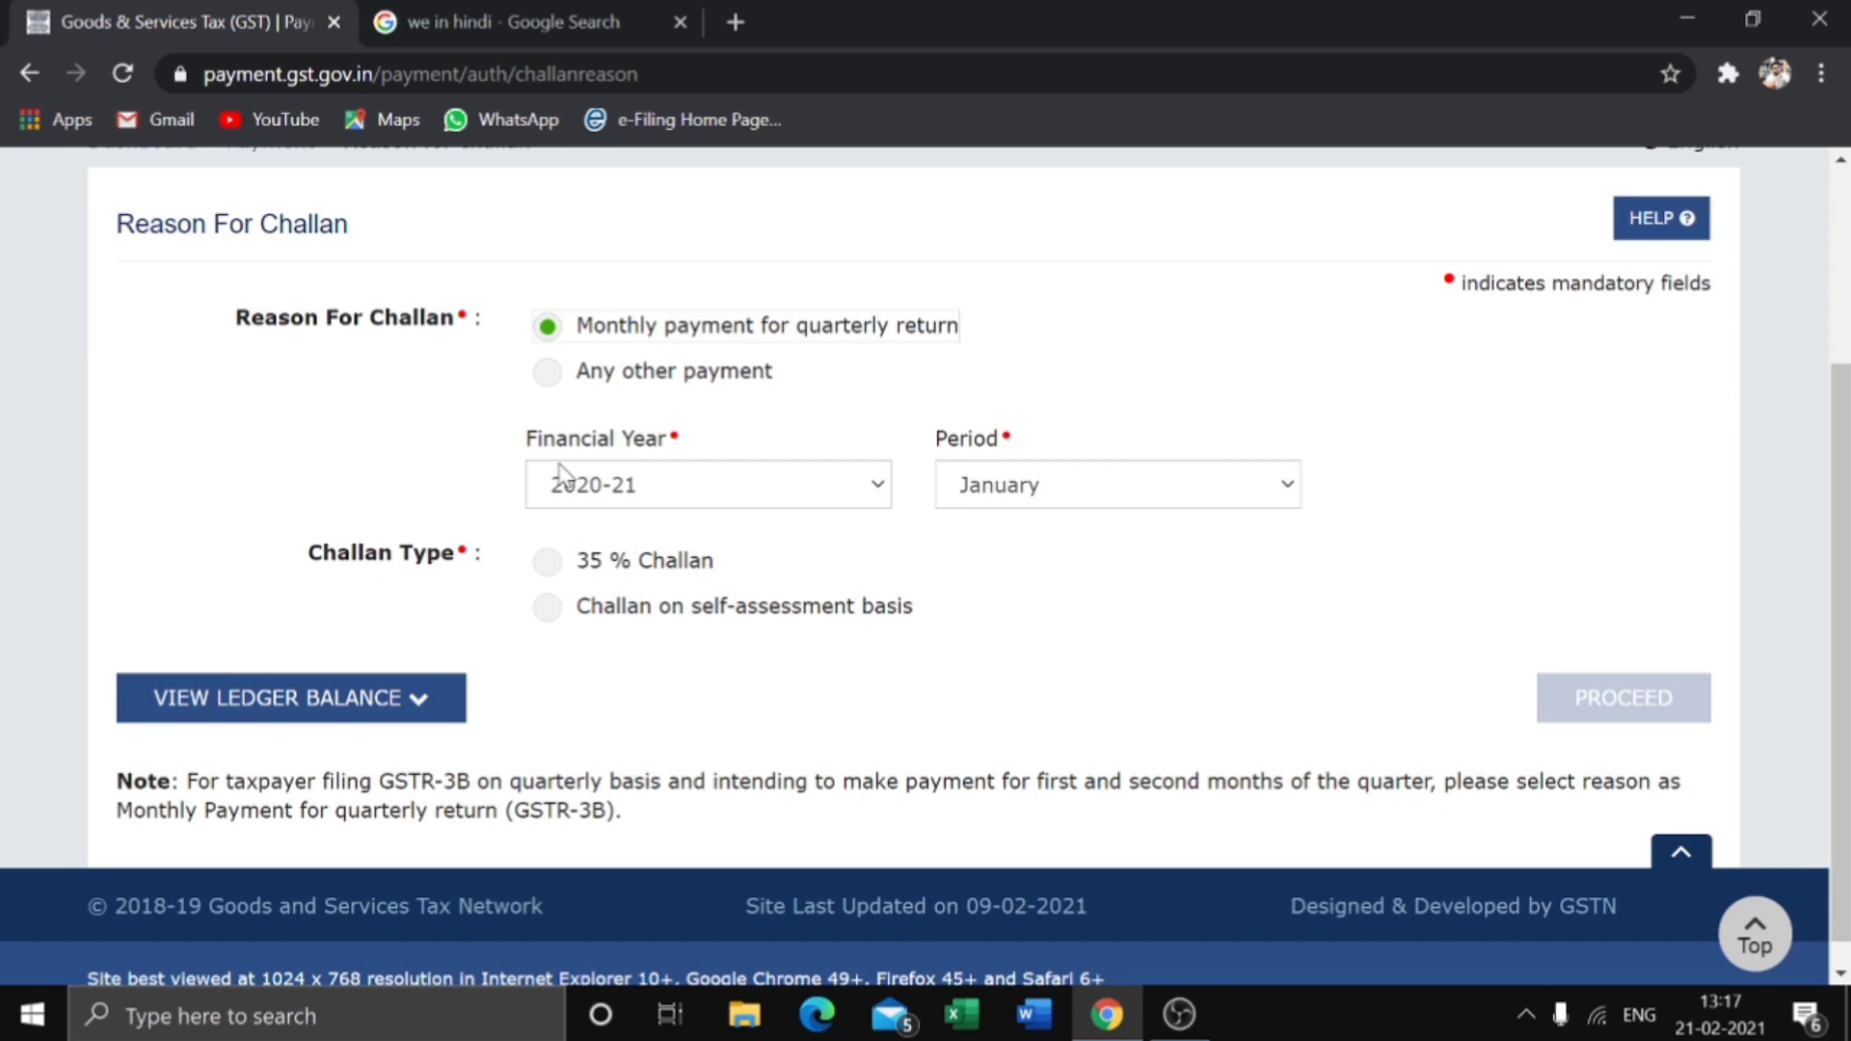
Step: Set the challan's financial year to 2020-21, period to January and type to 35 % Challan
{"action": "left_click", "coordinate": [682, 479]}
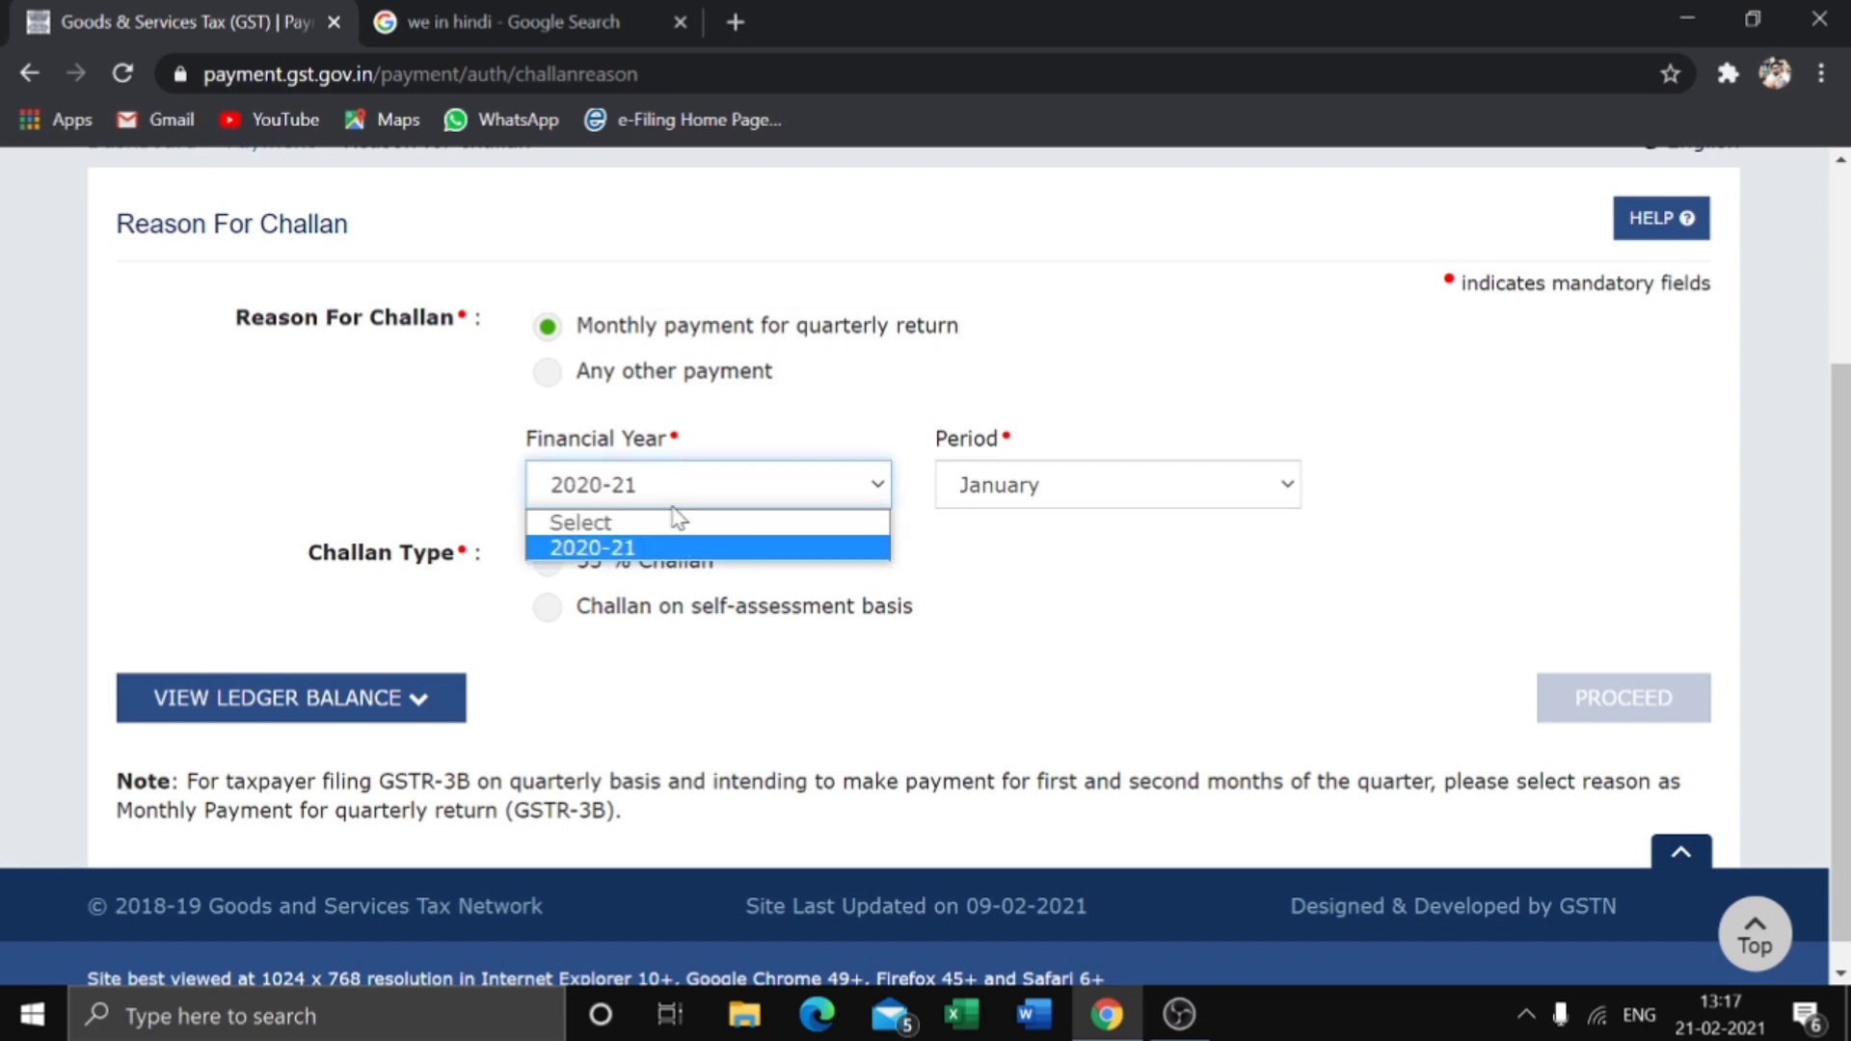
{"action": "left_click", "coordinate": [1042, 494]}
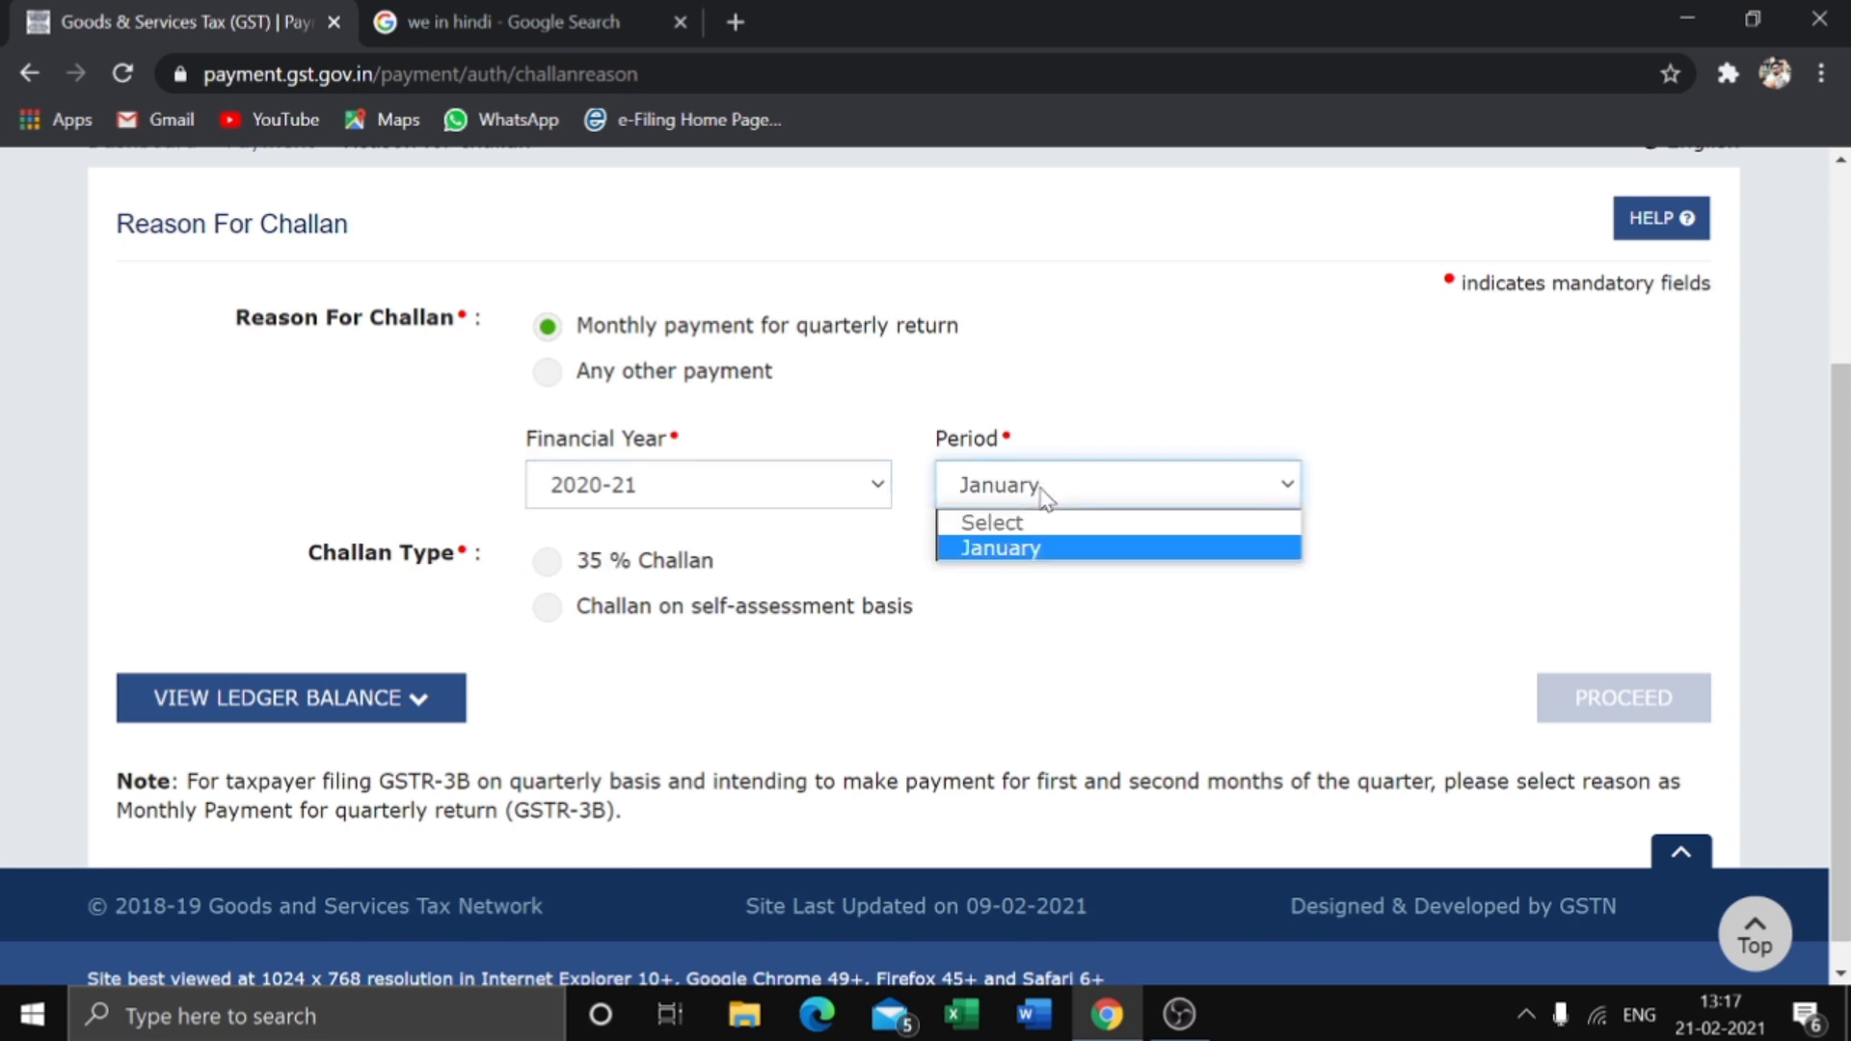
{"action": "left_click", "coordinate": [1030, 549]}
{"action": "scroll", "coordinate": [1032, 559], "scroll_direction": "down", "scroll_amount": 1}
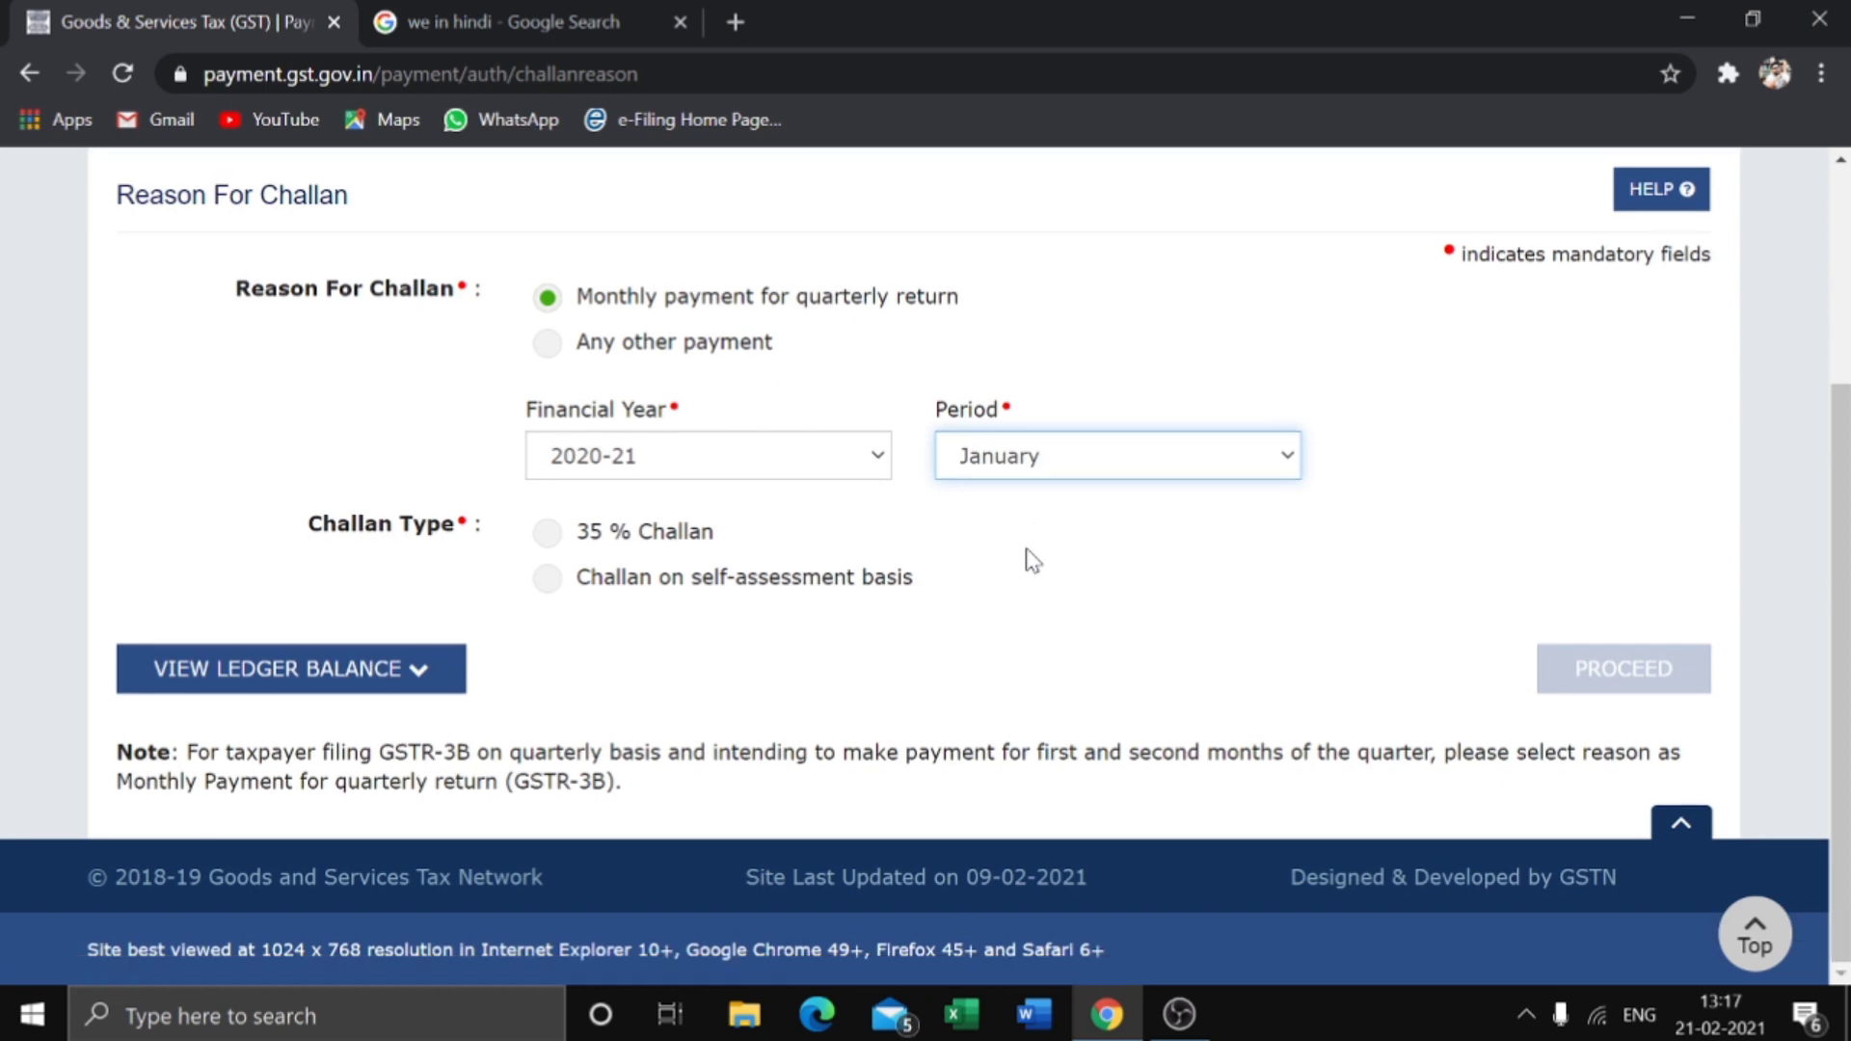
{"action": "left_click", "coordinate": [547, 533]}
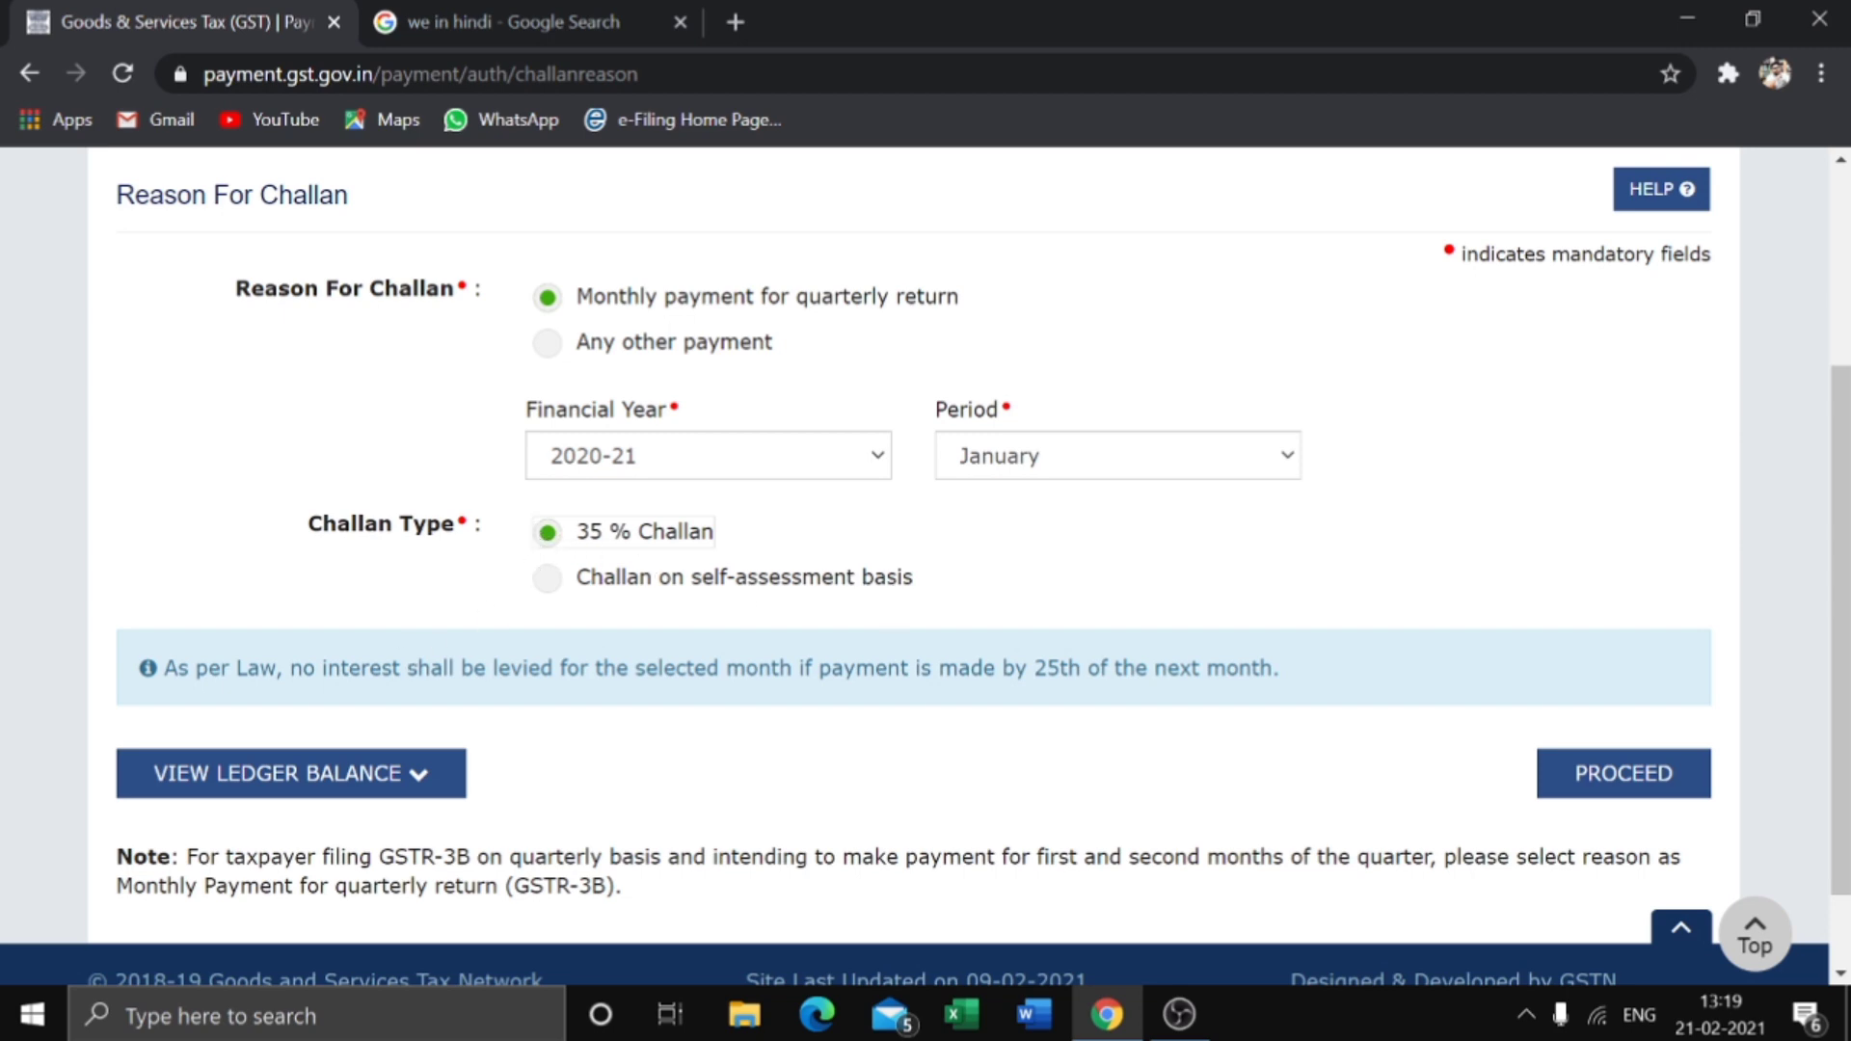
Step: Read the interest notice for the 35 % challan and show the ledger balance
{"action": "left_click_drag", "start_coordinate": [157, 669], "coordinate": [282, 668]}
{"action": "left_click", "coordinate": [362, 704]}
{"action": "left_click", "coordinate": [444, 777]}
{"action": "scroll", "coordinate": [446, 778], "scroll_direction": "down", "scroll_amount": 3}
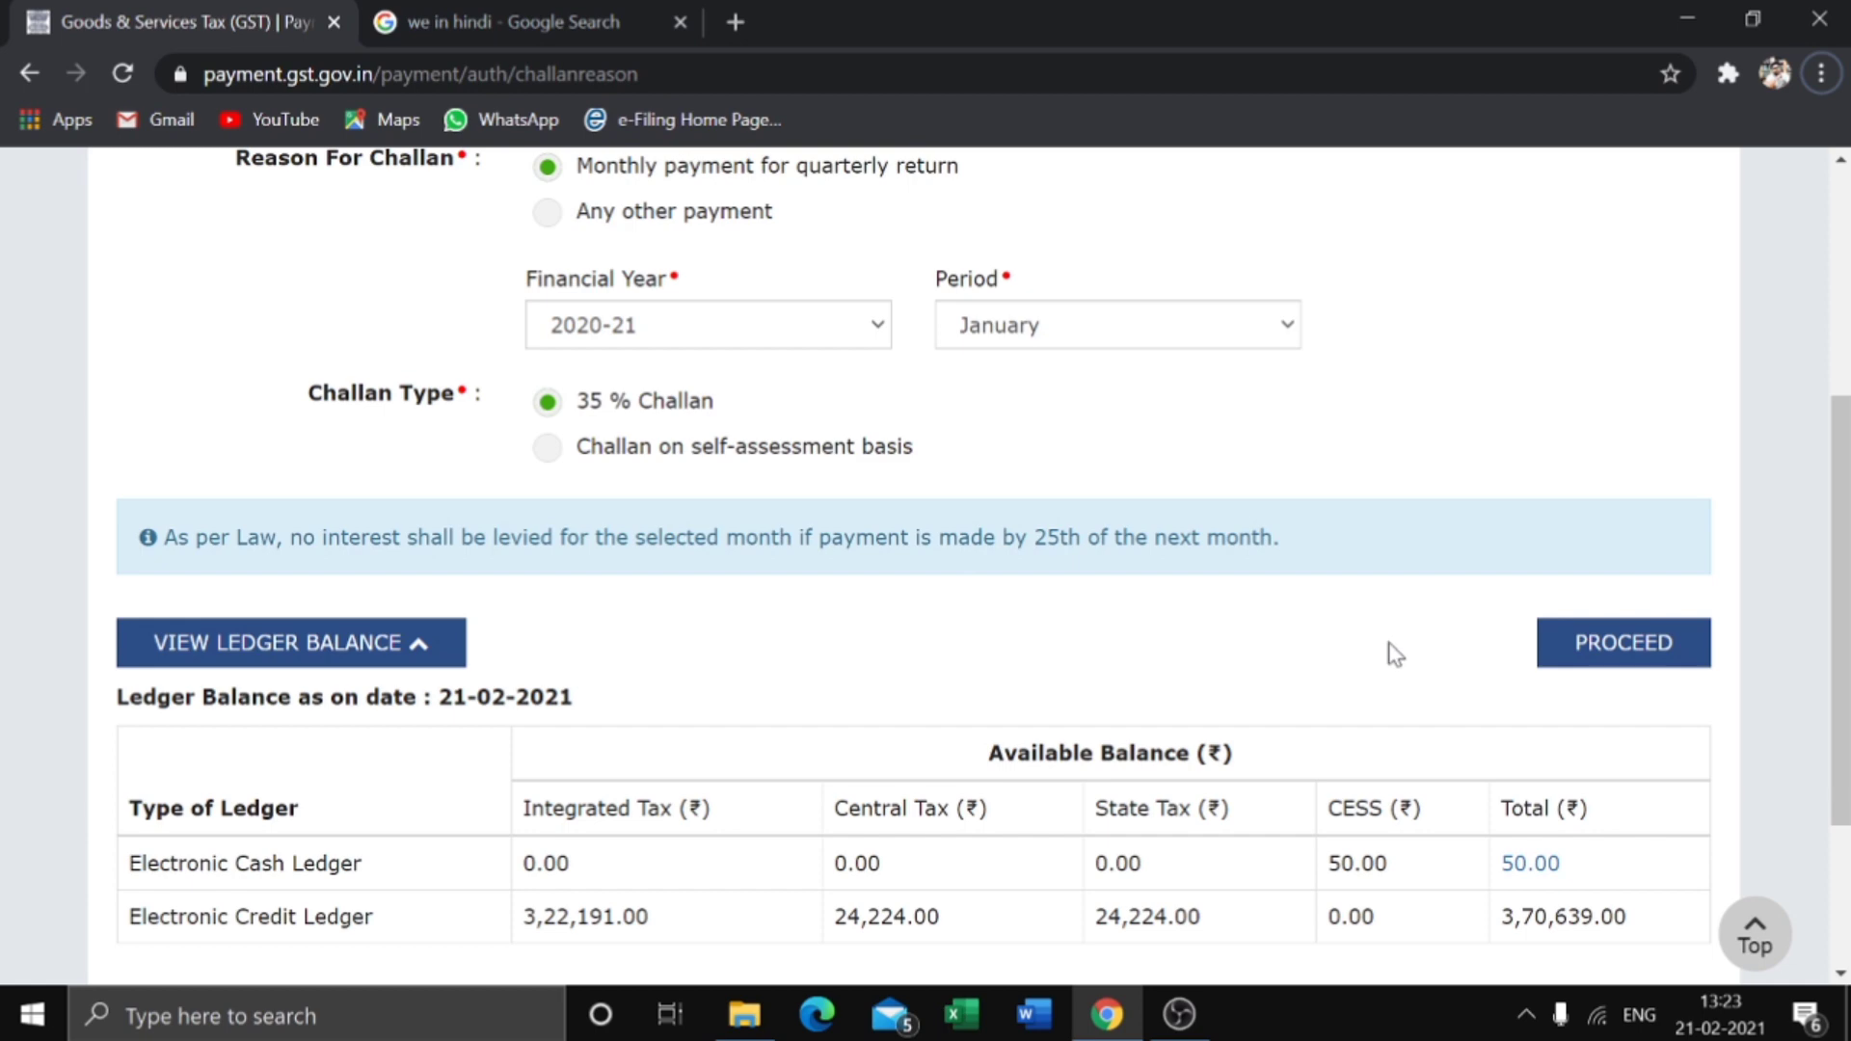
Step: Proceed to the 35 % challan, review its amount details and return to the challan reason form
{"action": "left_click", "coordinate": [1570, 653]}
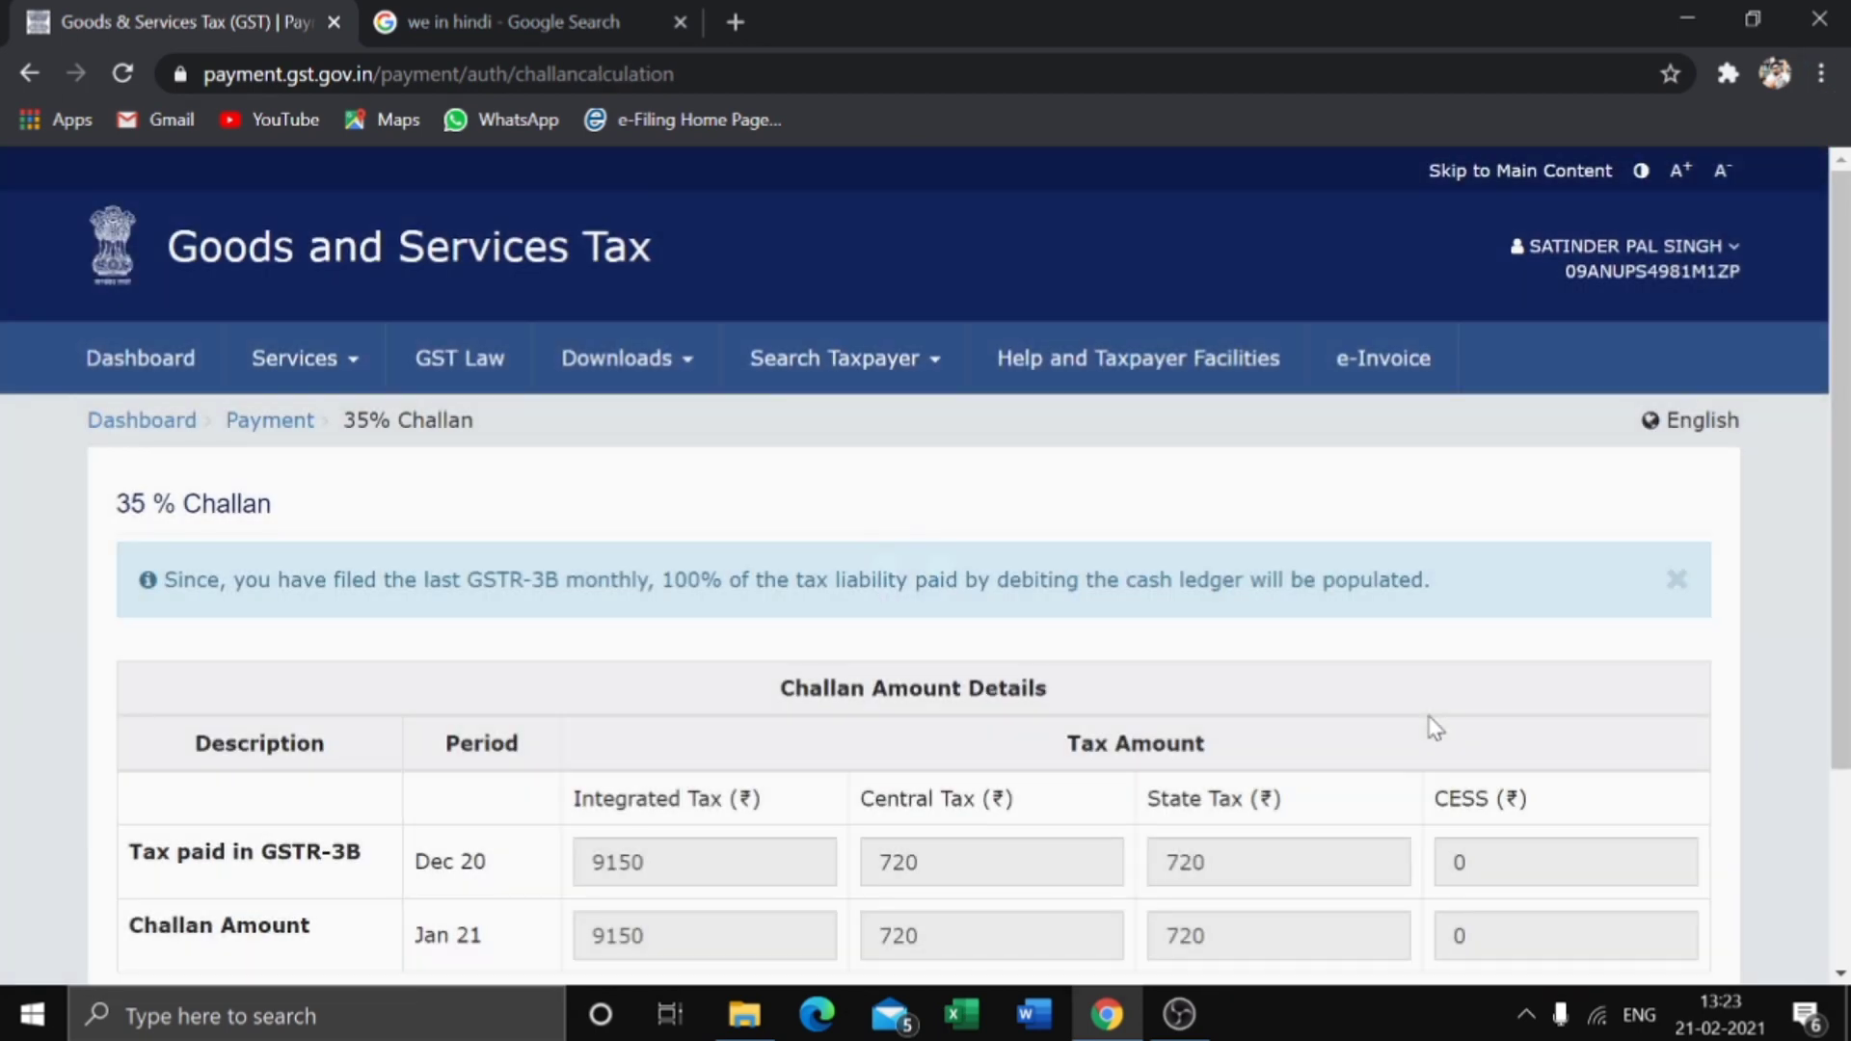
{"action": "scroll", "coordinate": [1436, 728], "scroll_direction": "down", "scroll_amount": 3}
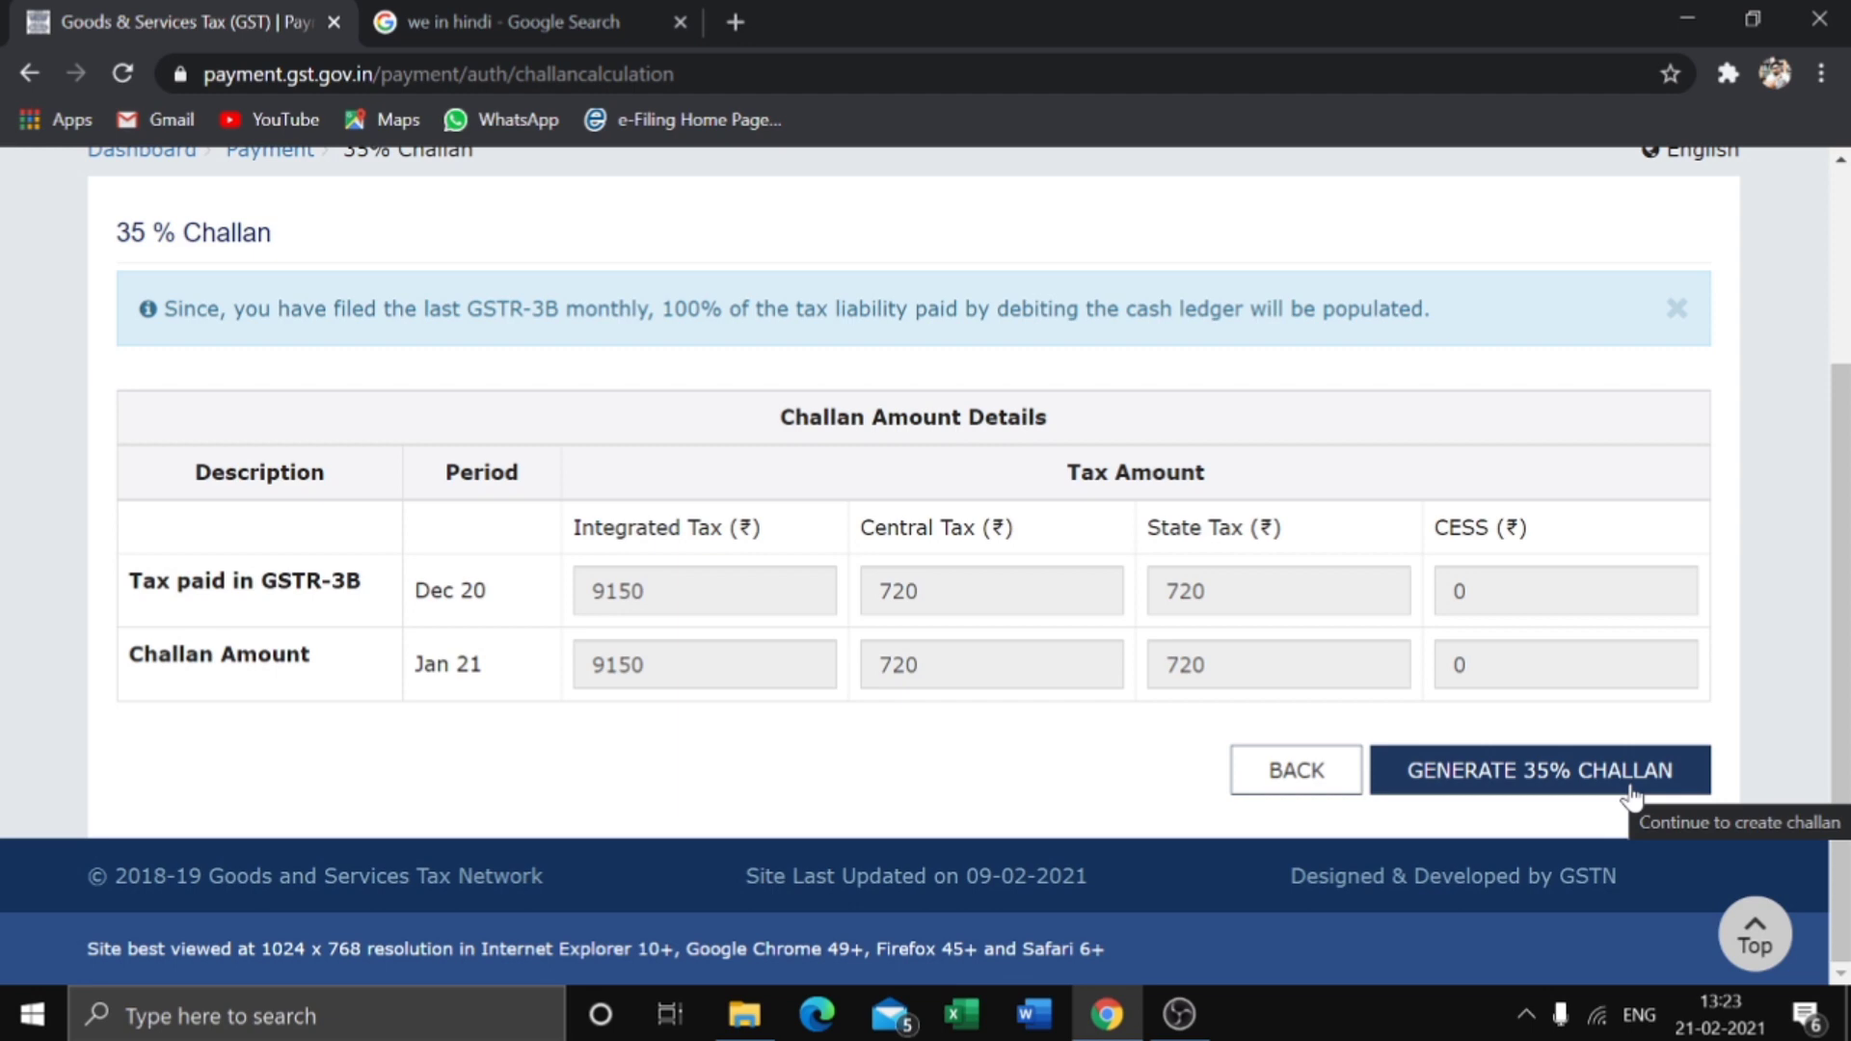
{"action": "left_click", "coordinate": [1295, 773]}
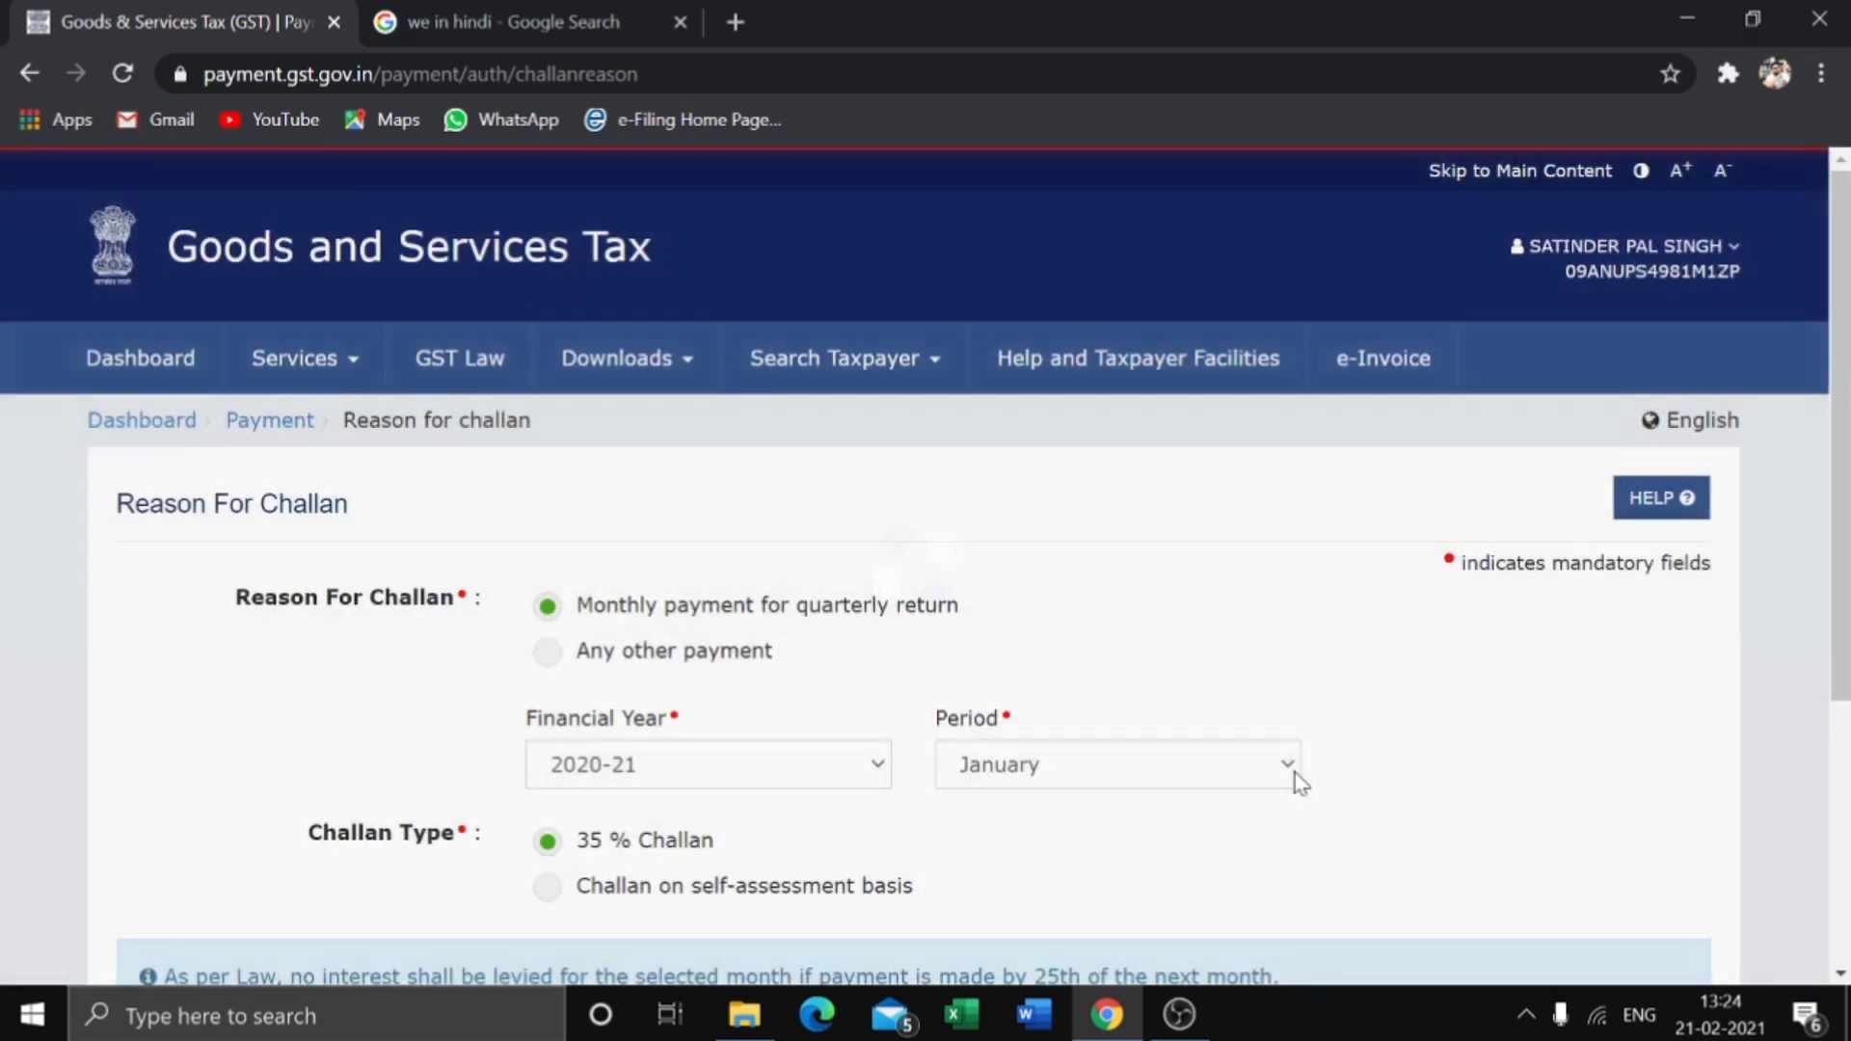
Step: Change the challan type to Challan on self-assessment basis and proceed to the challan form
{"action": "scroll", "coordinate": [1294, 773], "scroll_direction": "down", "scroll_amount": 3}
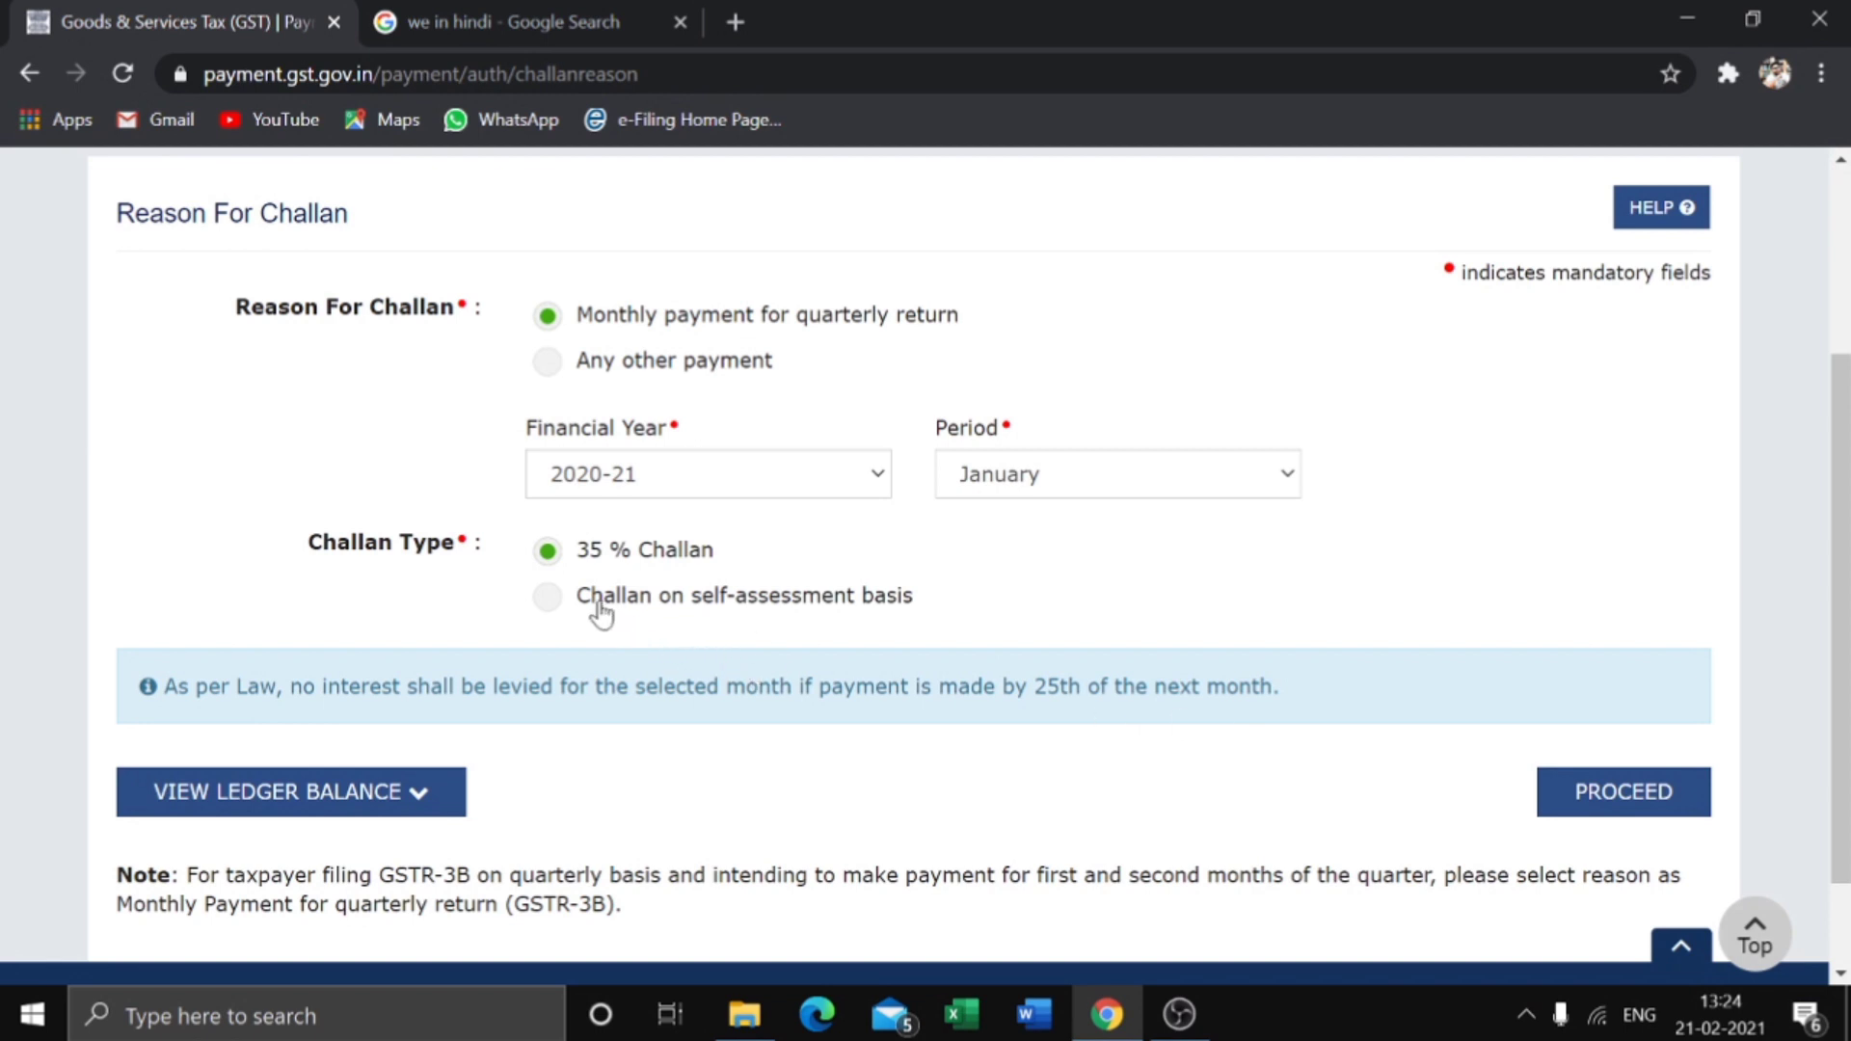
{"action": "left_click", "coordinate": [548, 596]}
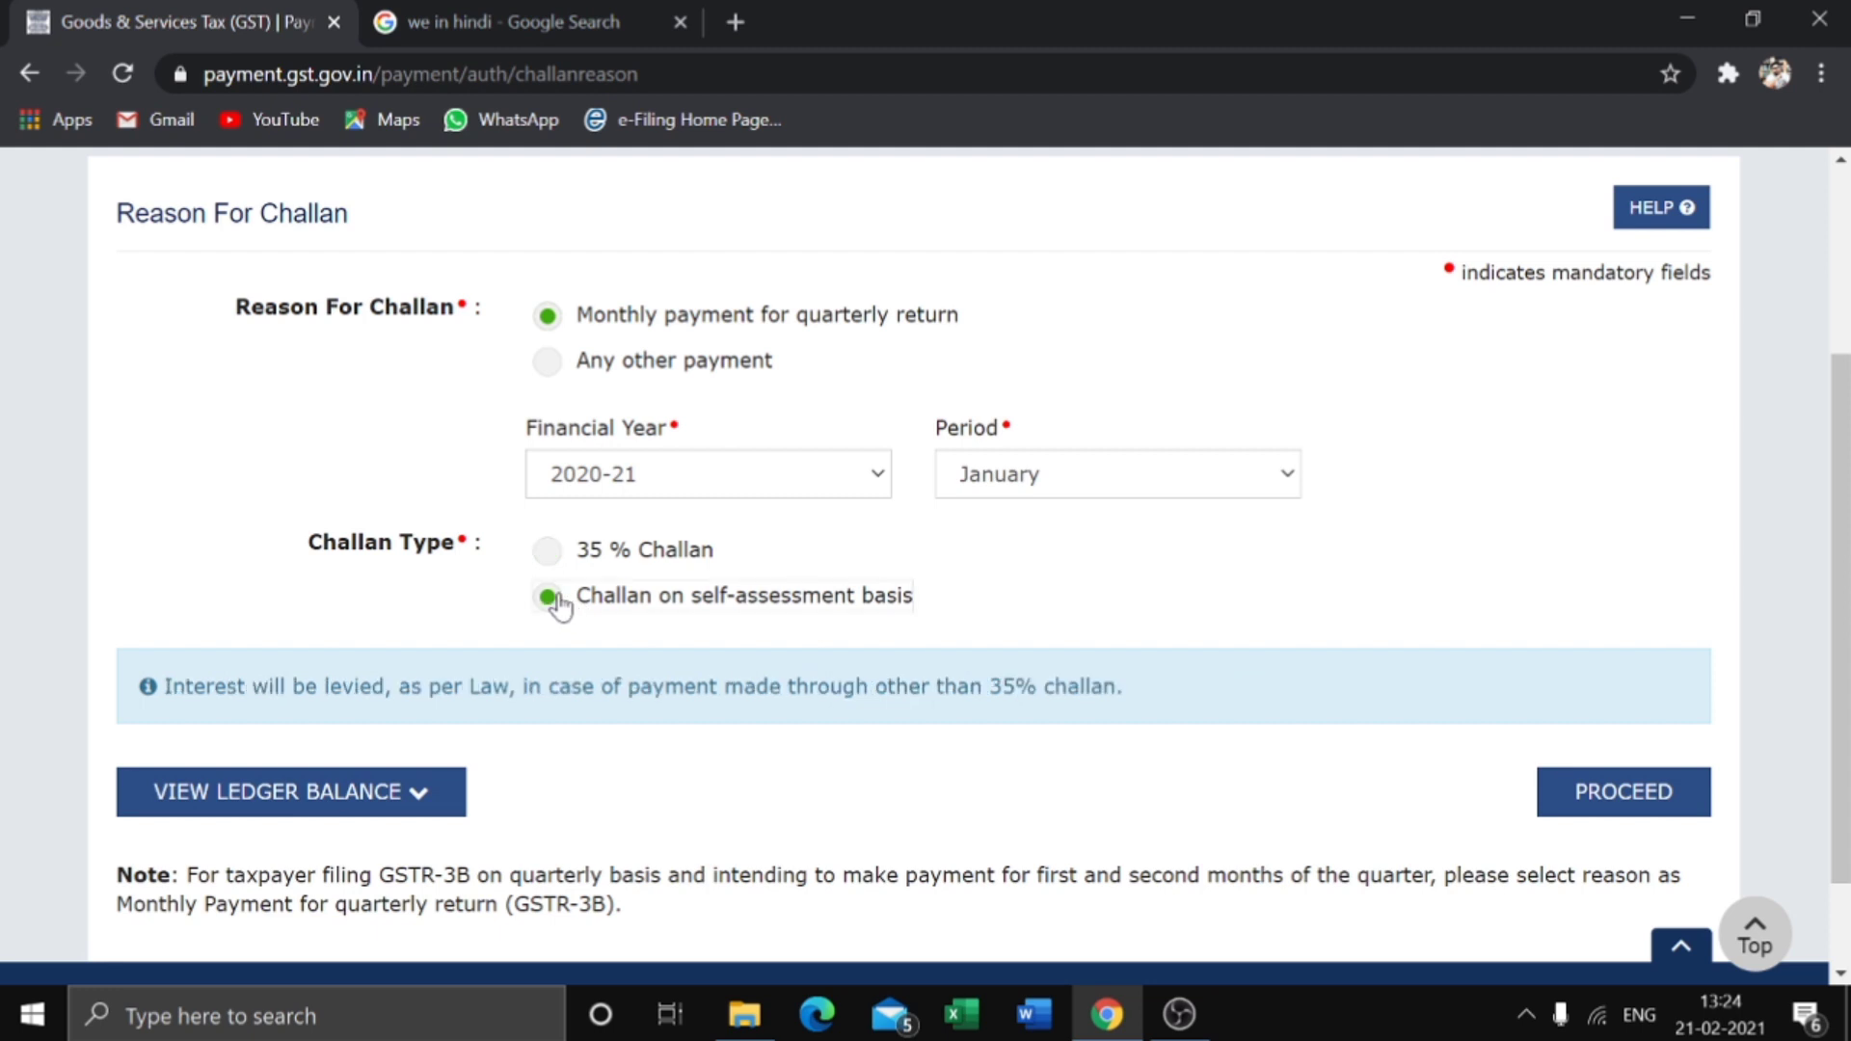
{"action": "scroll", "coordinate": [560, 608], "scroll_direction": "down", "scroll_amount": 1}
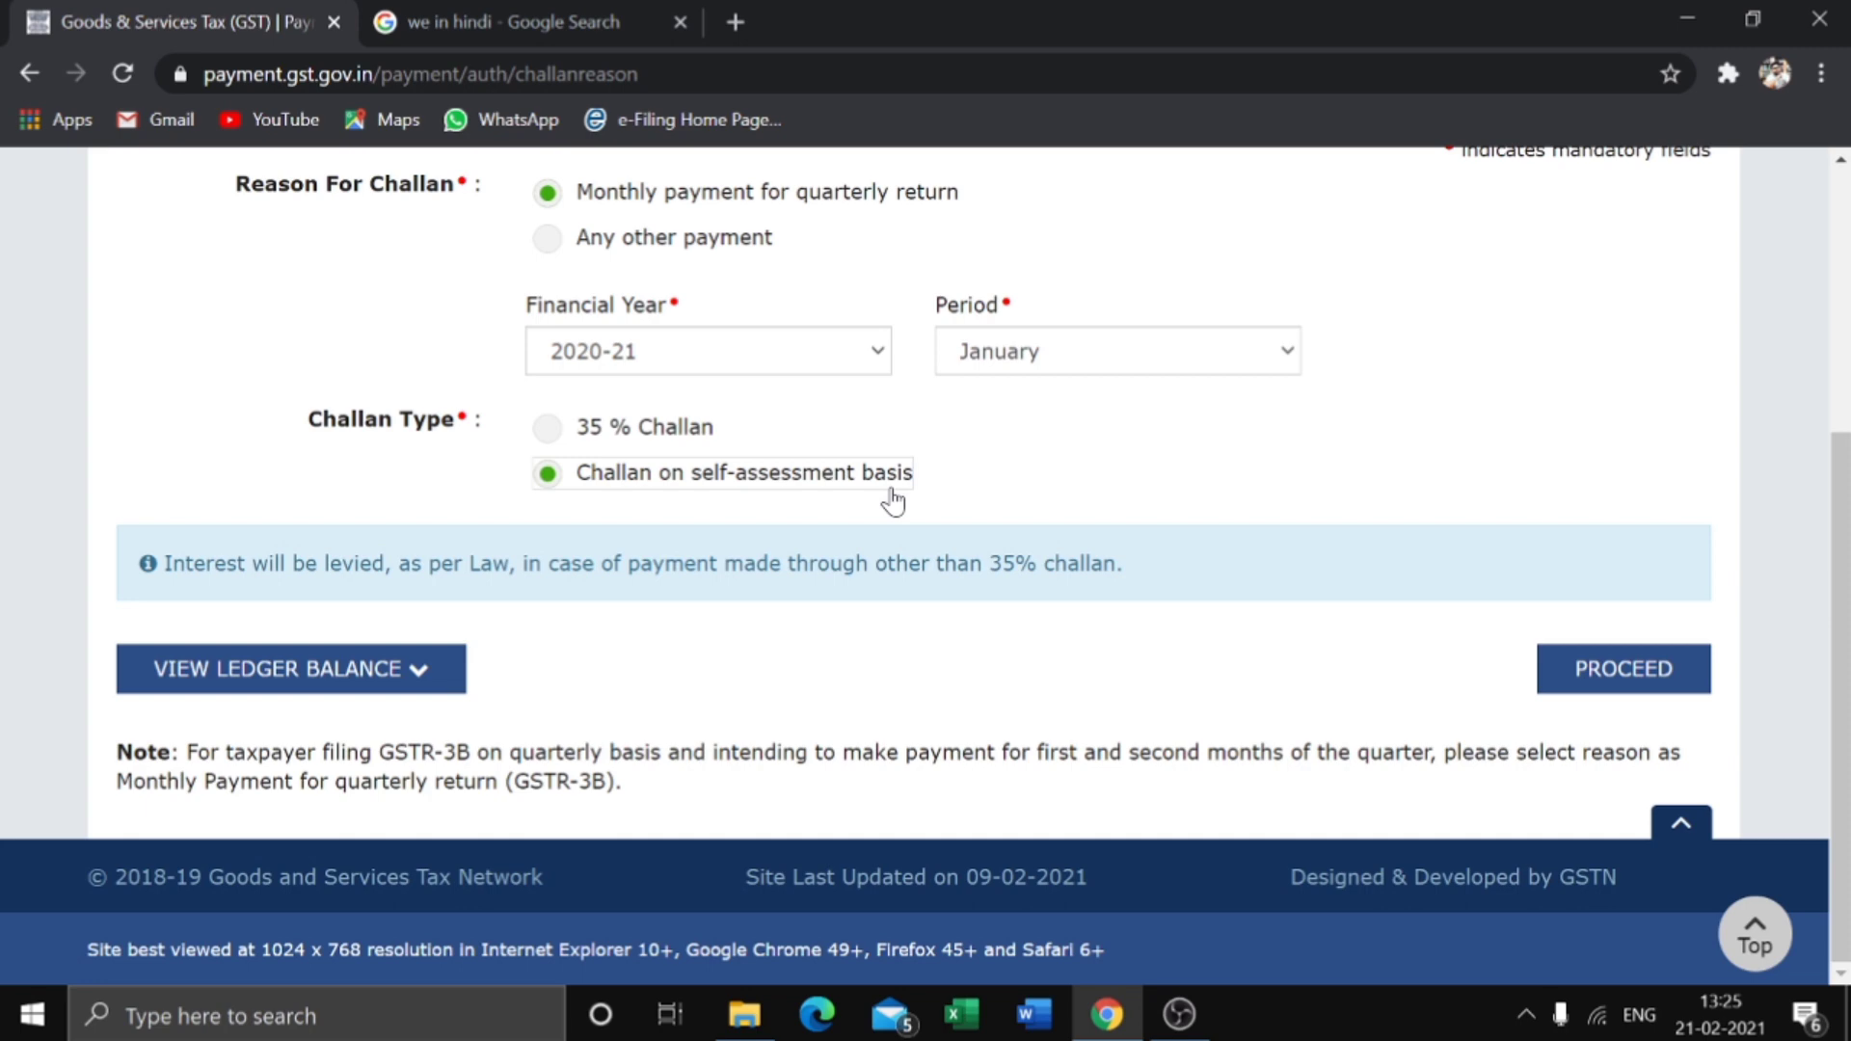
{"action": "left_click", "coordinate": [1620, 686]}
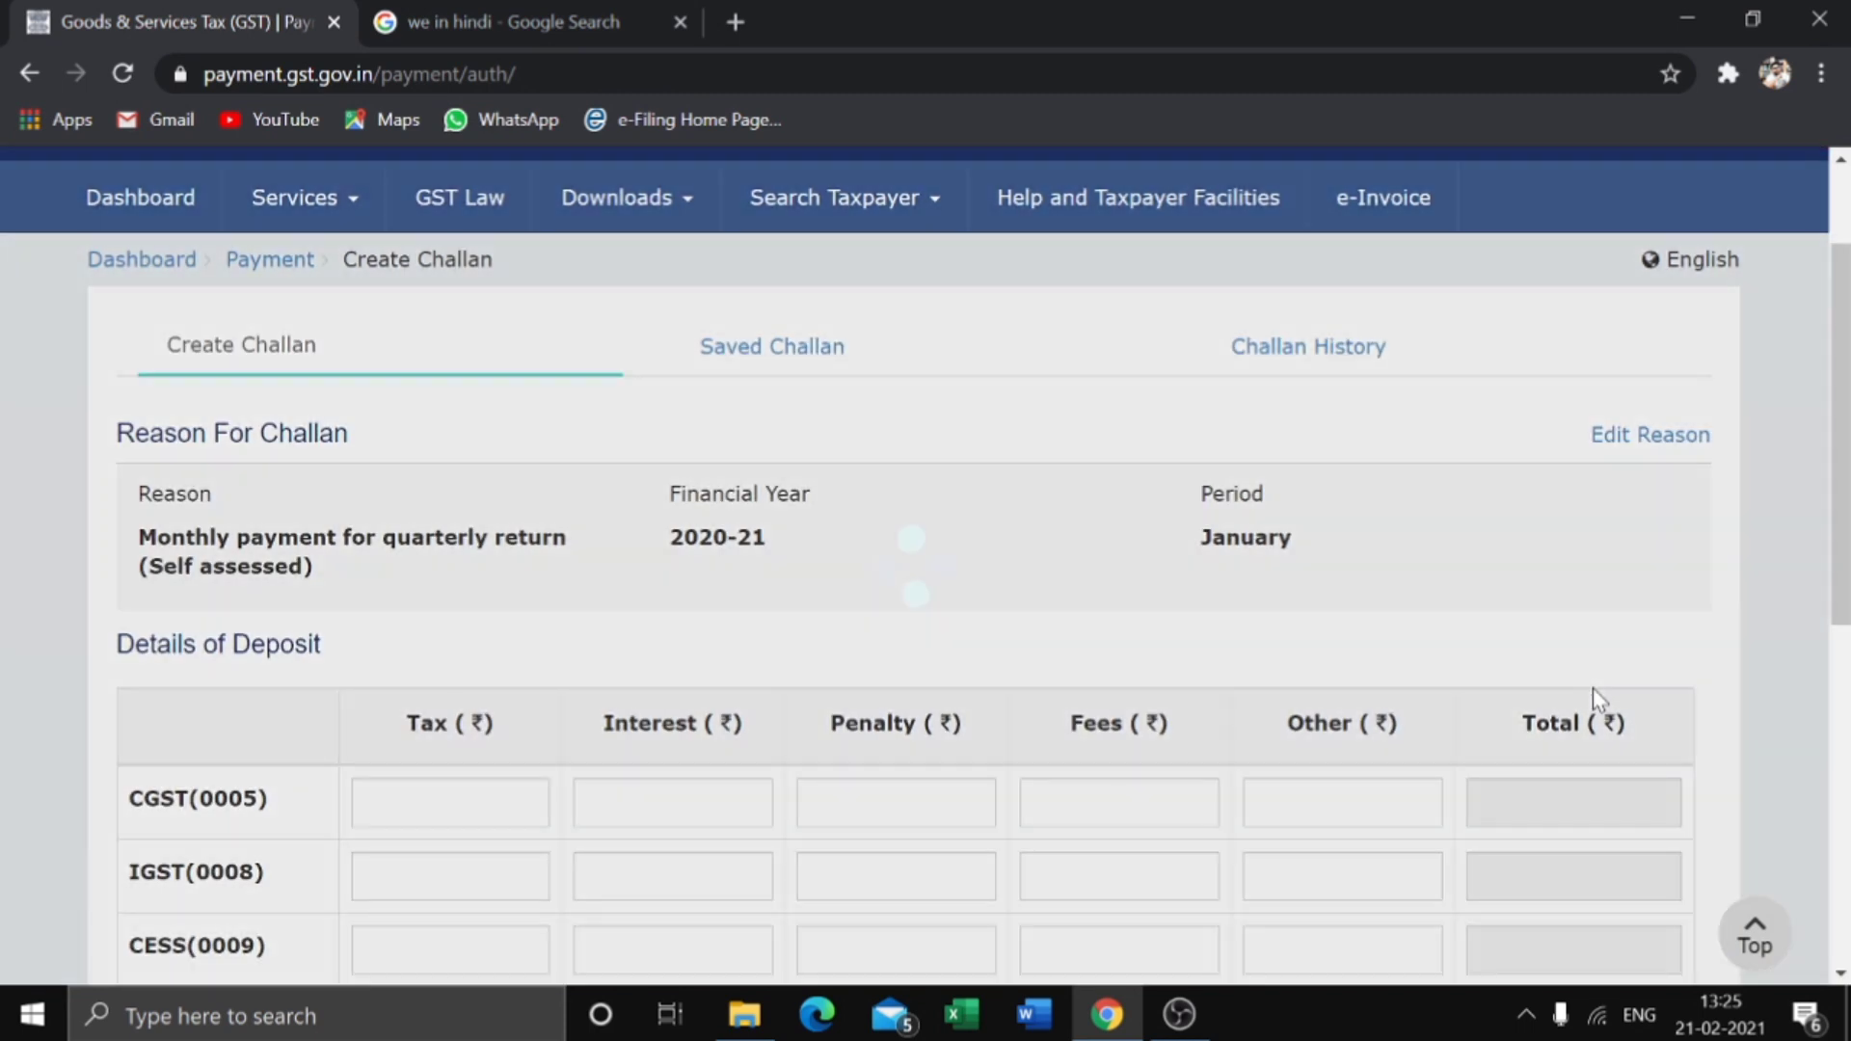
Step: Go through the blank CGST and IGST amount fields in the Details of Deposit table without entering values
{"action": "scroll", "coordinate": [1593, 687], "scroll_direction": "down", "scroll_amount": 3}
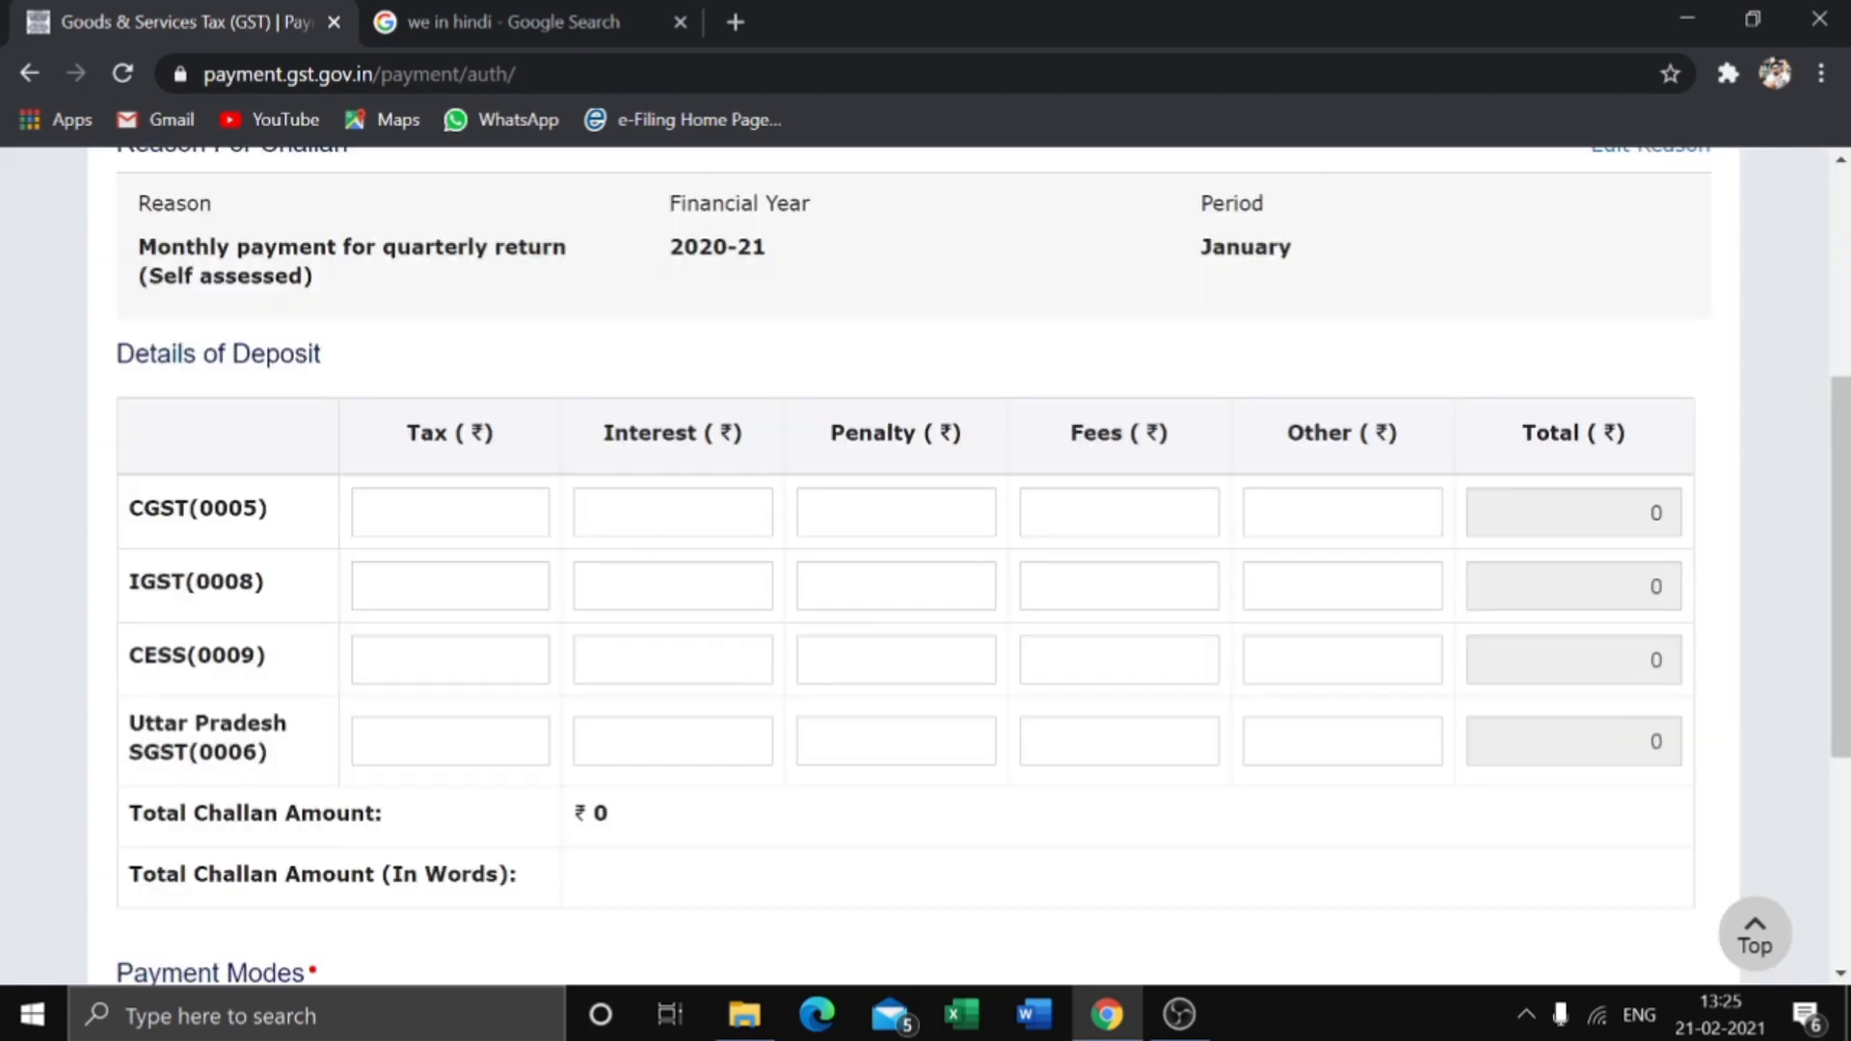
{"action": "left_click", "coordinate": [529, 513]}
{"action": "left_click", "coordinate": [752, 512]}
{"action": "left_click", "coordinate": [984, 512]}
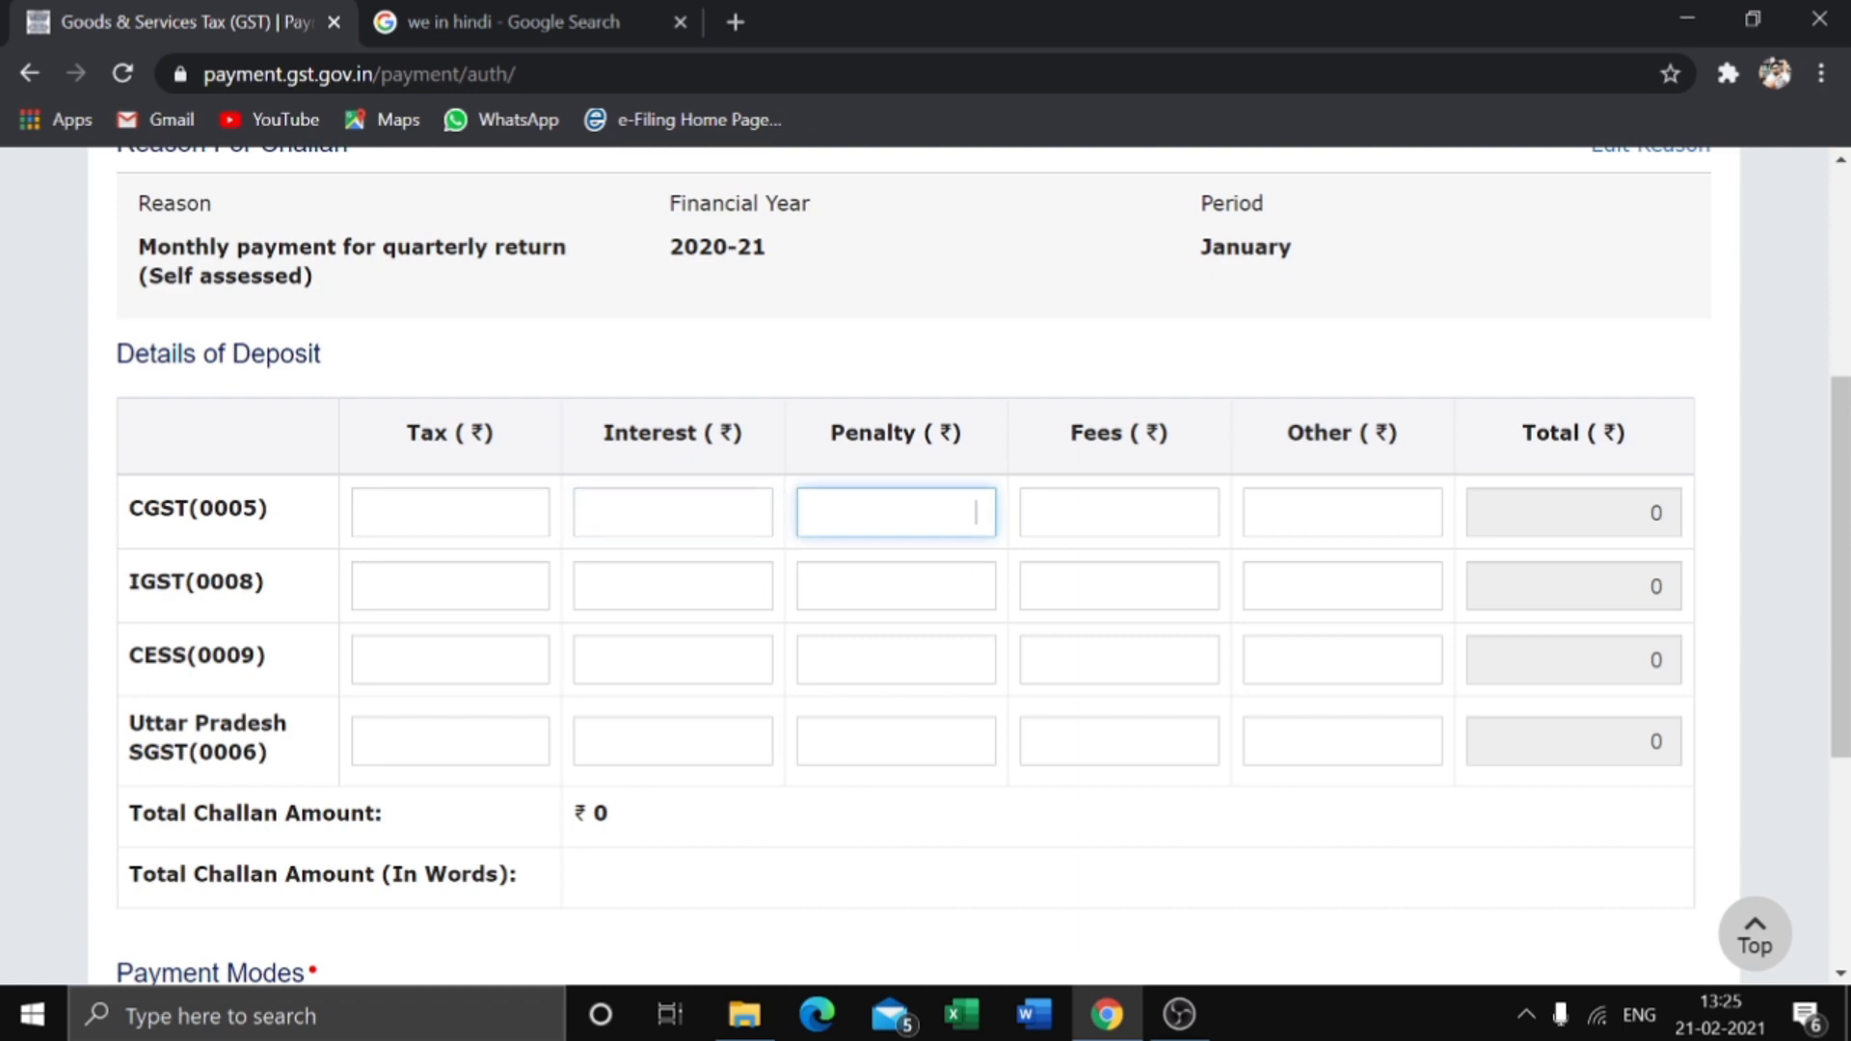
{"action": "left_click", "coordinate": [1200, 512]}
{"action": "left_click", "coordinate": [976, 586]}
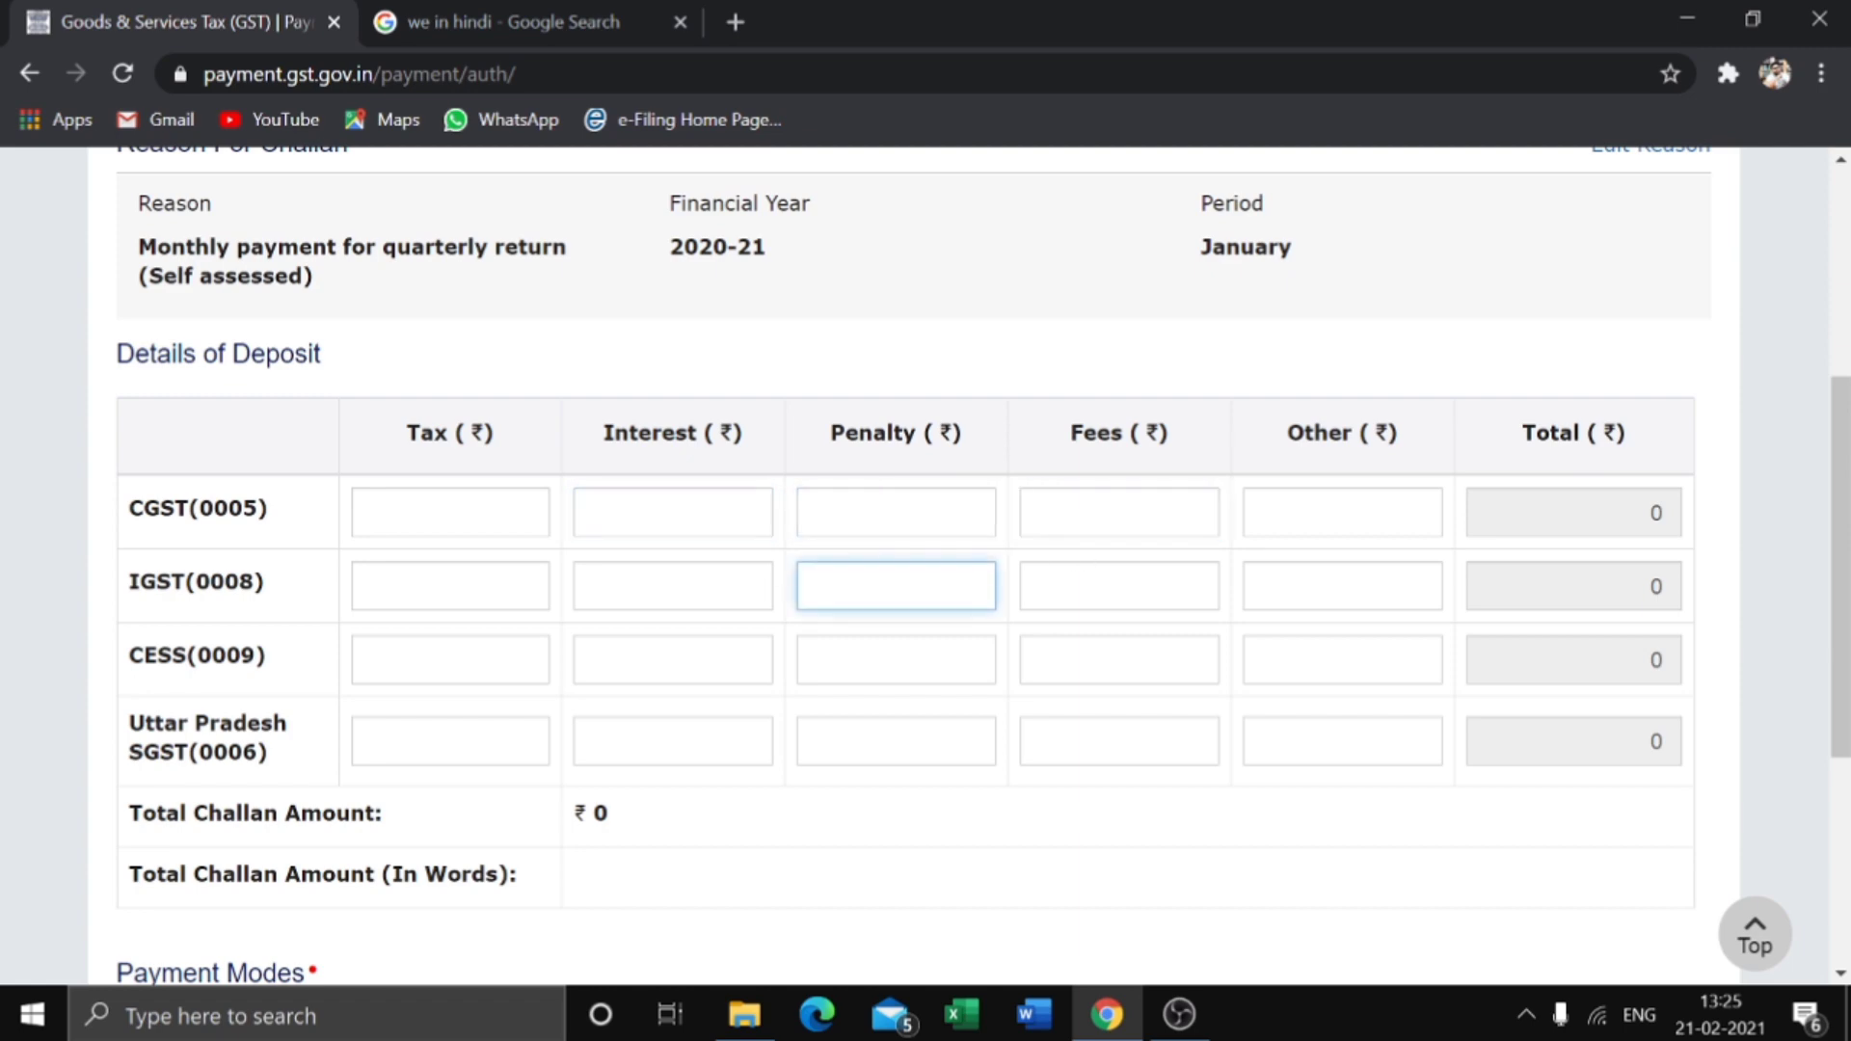
{"action": "scroll", "coordinate": [930, 597], "scroll_direction": "down", "scroll_amount": 5}
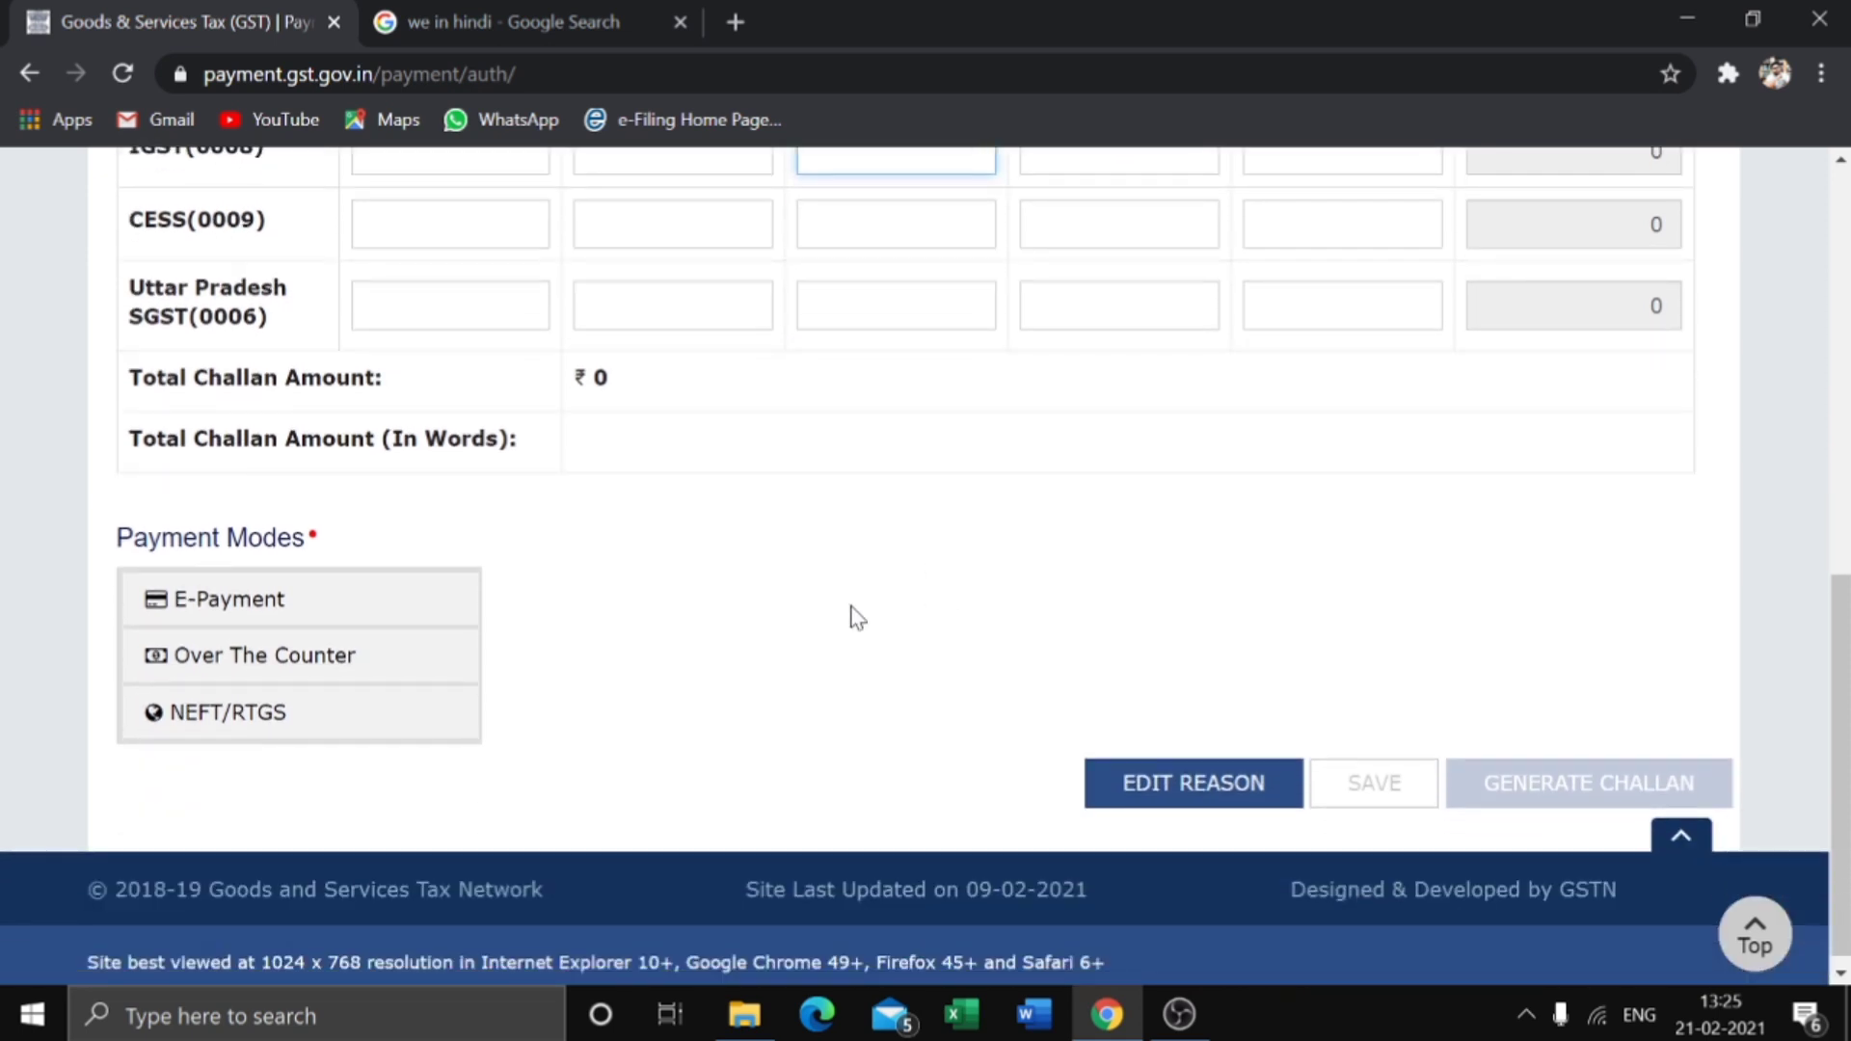
Step: Try E-Payment as the payment mode, as well as Over The Counter with Cash as the instrument
{"action": "left_click", "coordinate": [296, 617]}
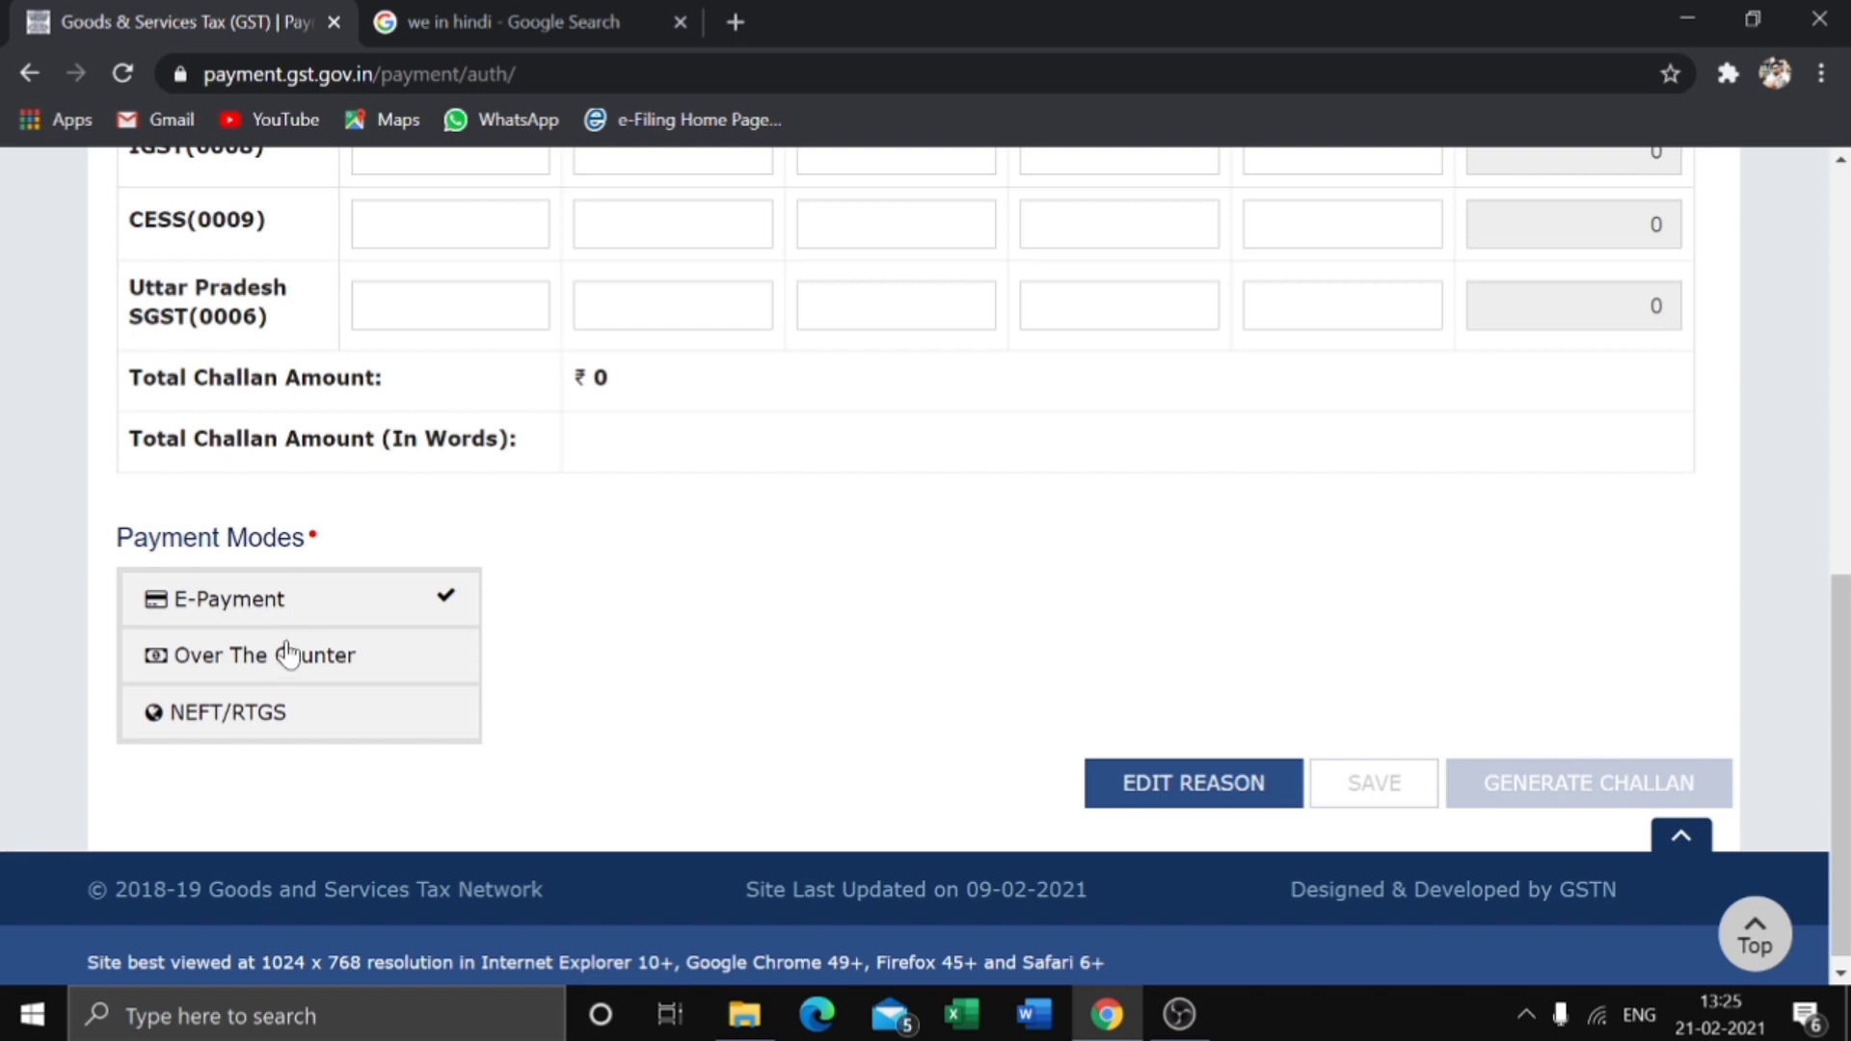
{"action": "left_click", "coordinate": [289, 655]}
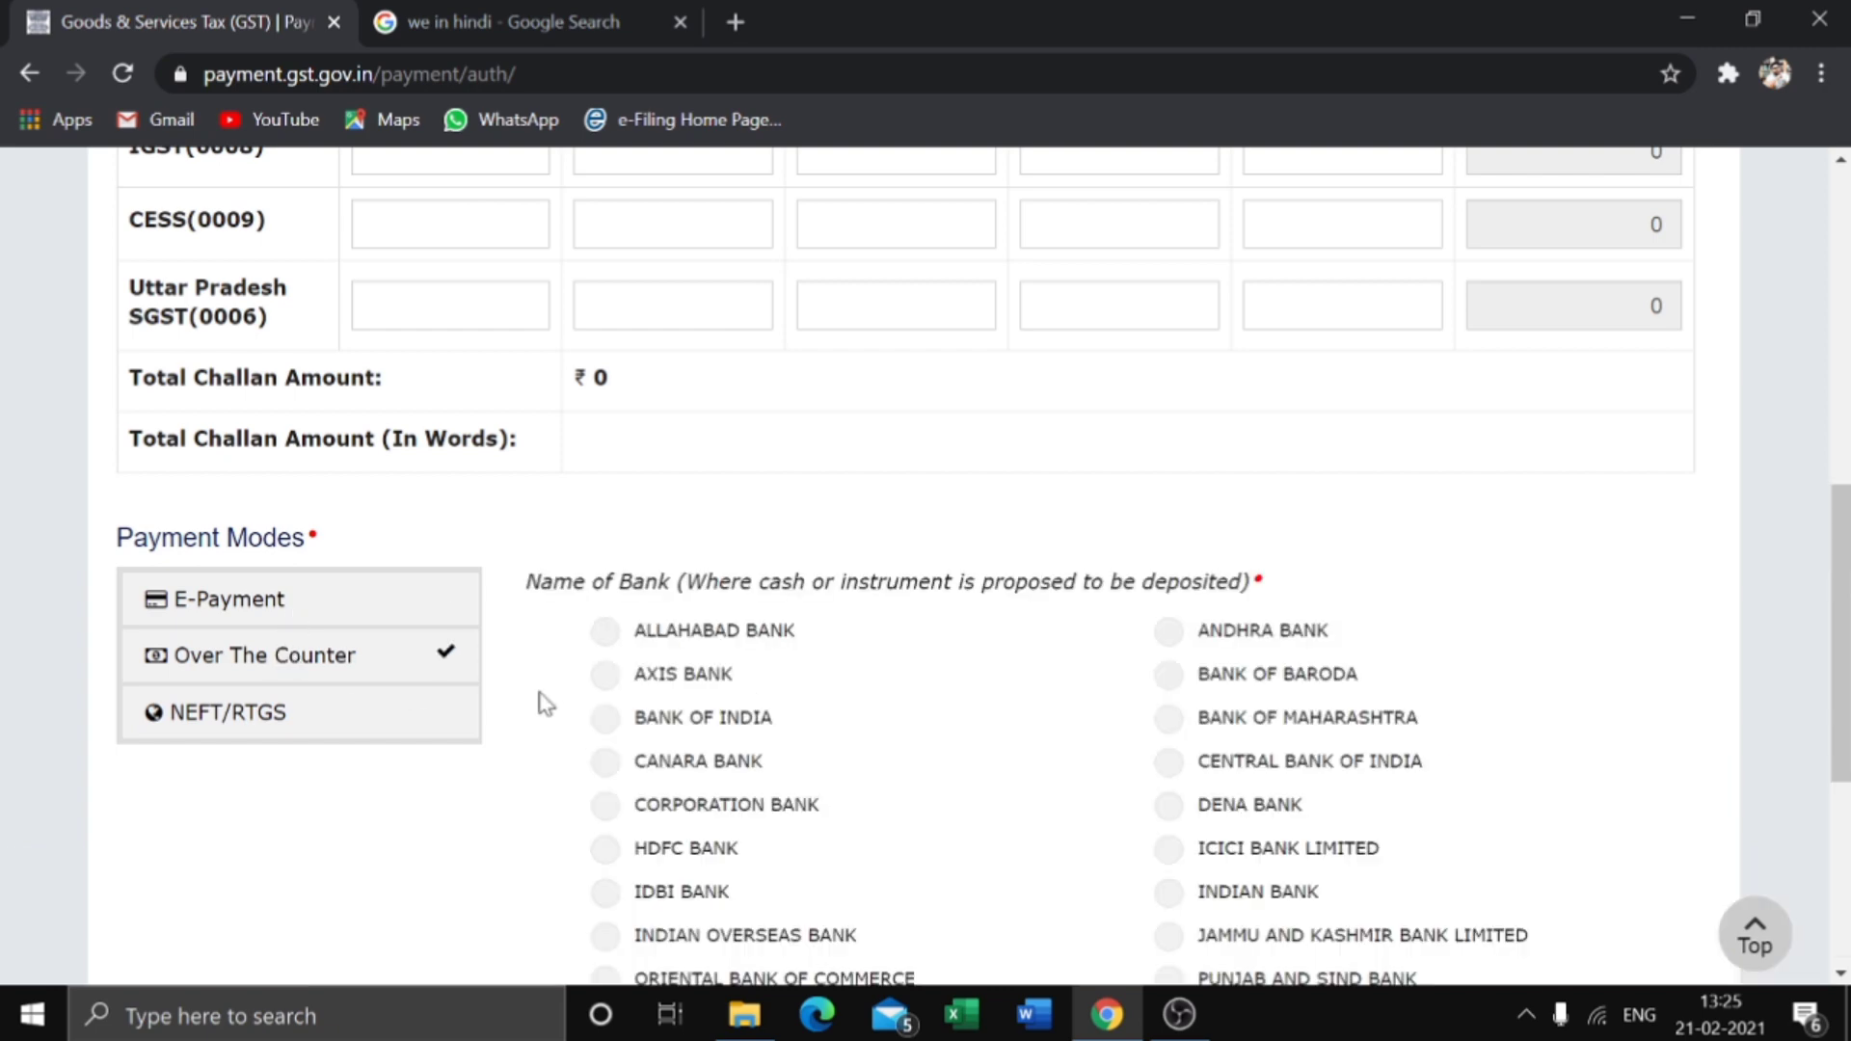
{"action": "scroll", "coordinate": [539, 704], "scroll_direction": "down", "scroll_amount": 5}
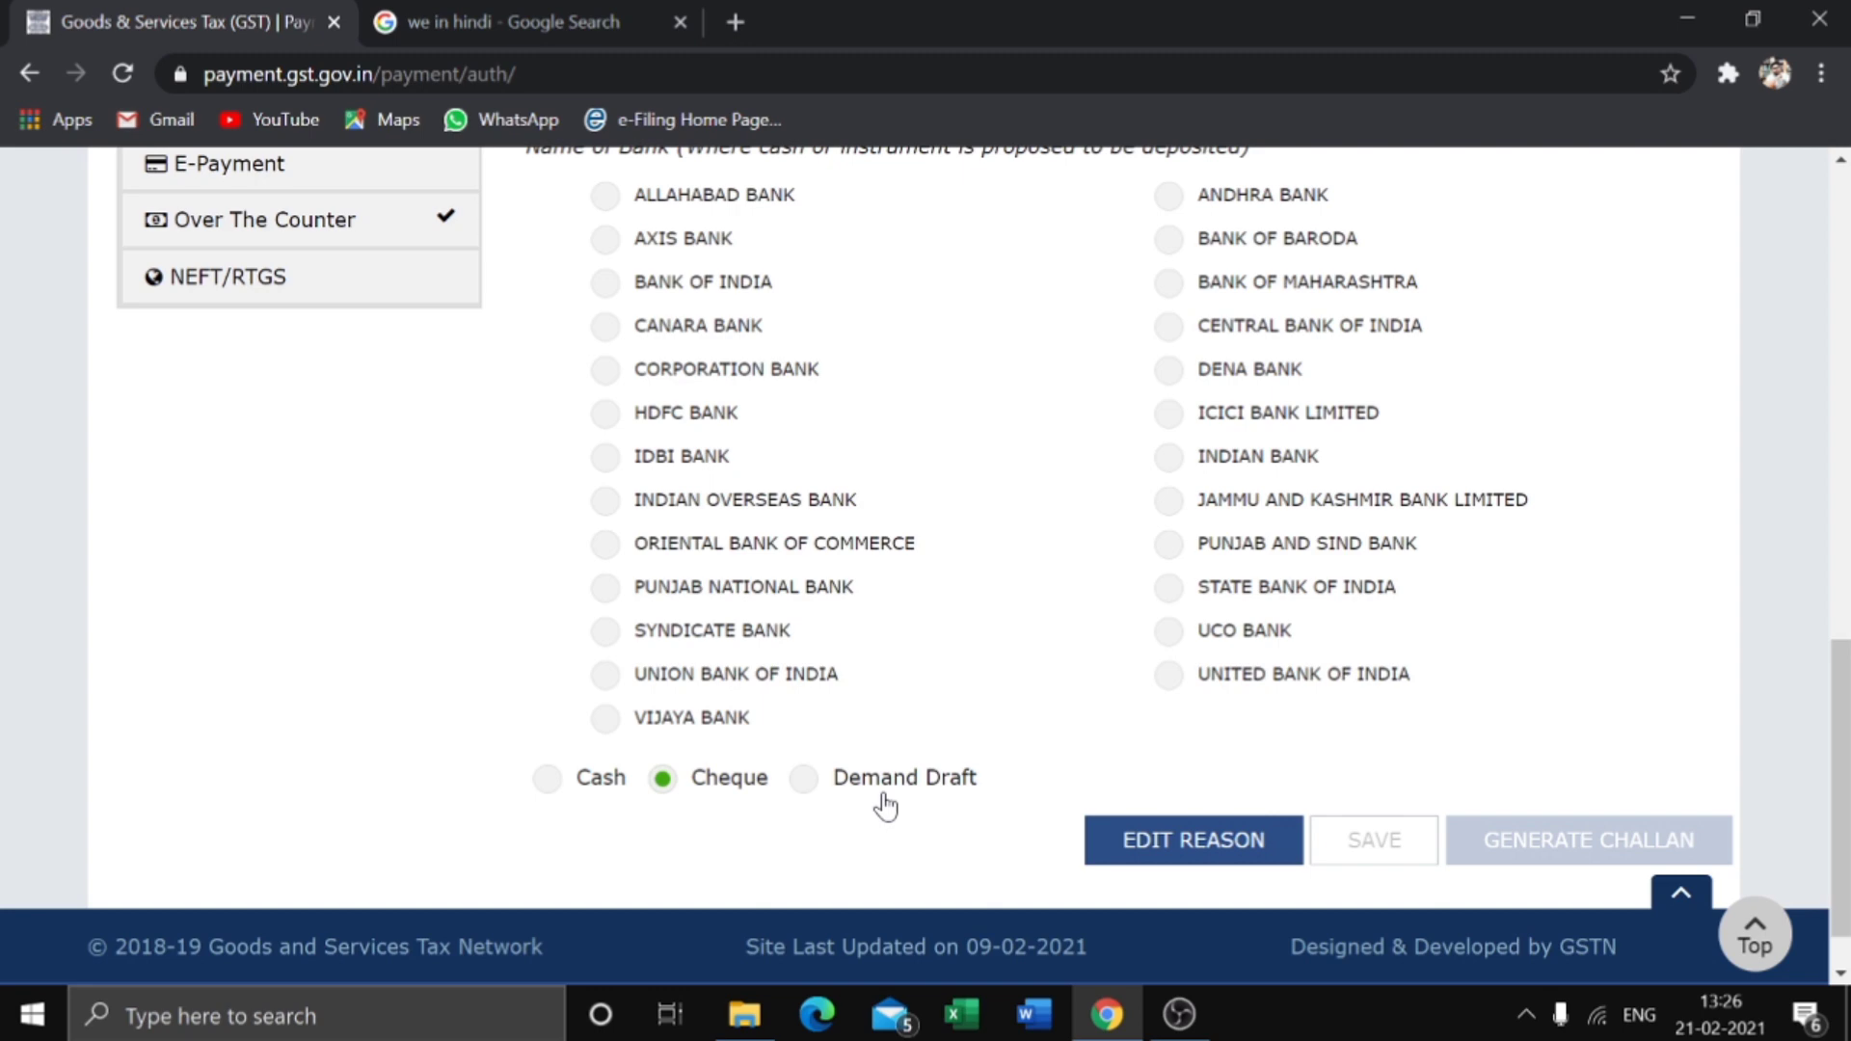
{"action": "scroll", "coordinate": [886, 805], "scroll_direction": "up", "scroll_amount": 3}
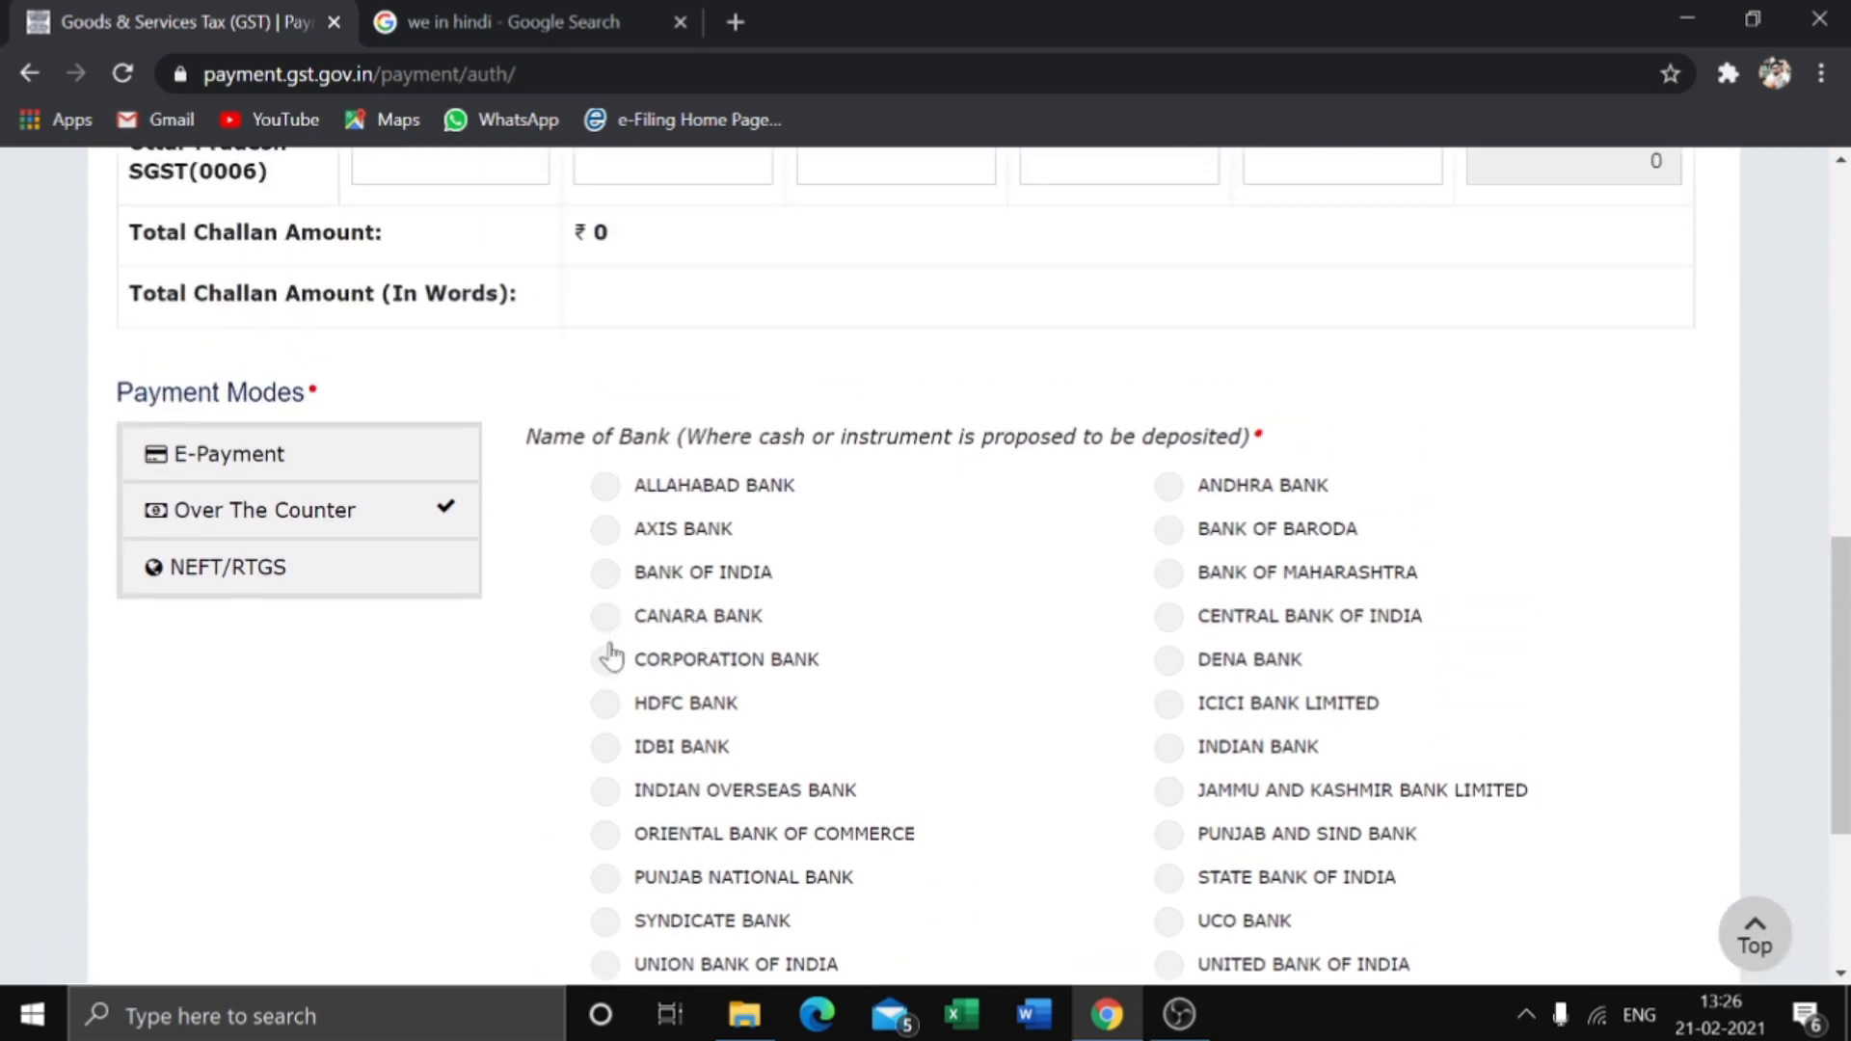
{"action": "scroll", "coordinate": [762, 825], "scroll_direction": "down", "scroll_amount": 4}
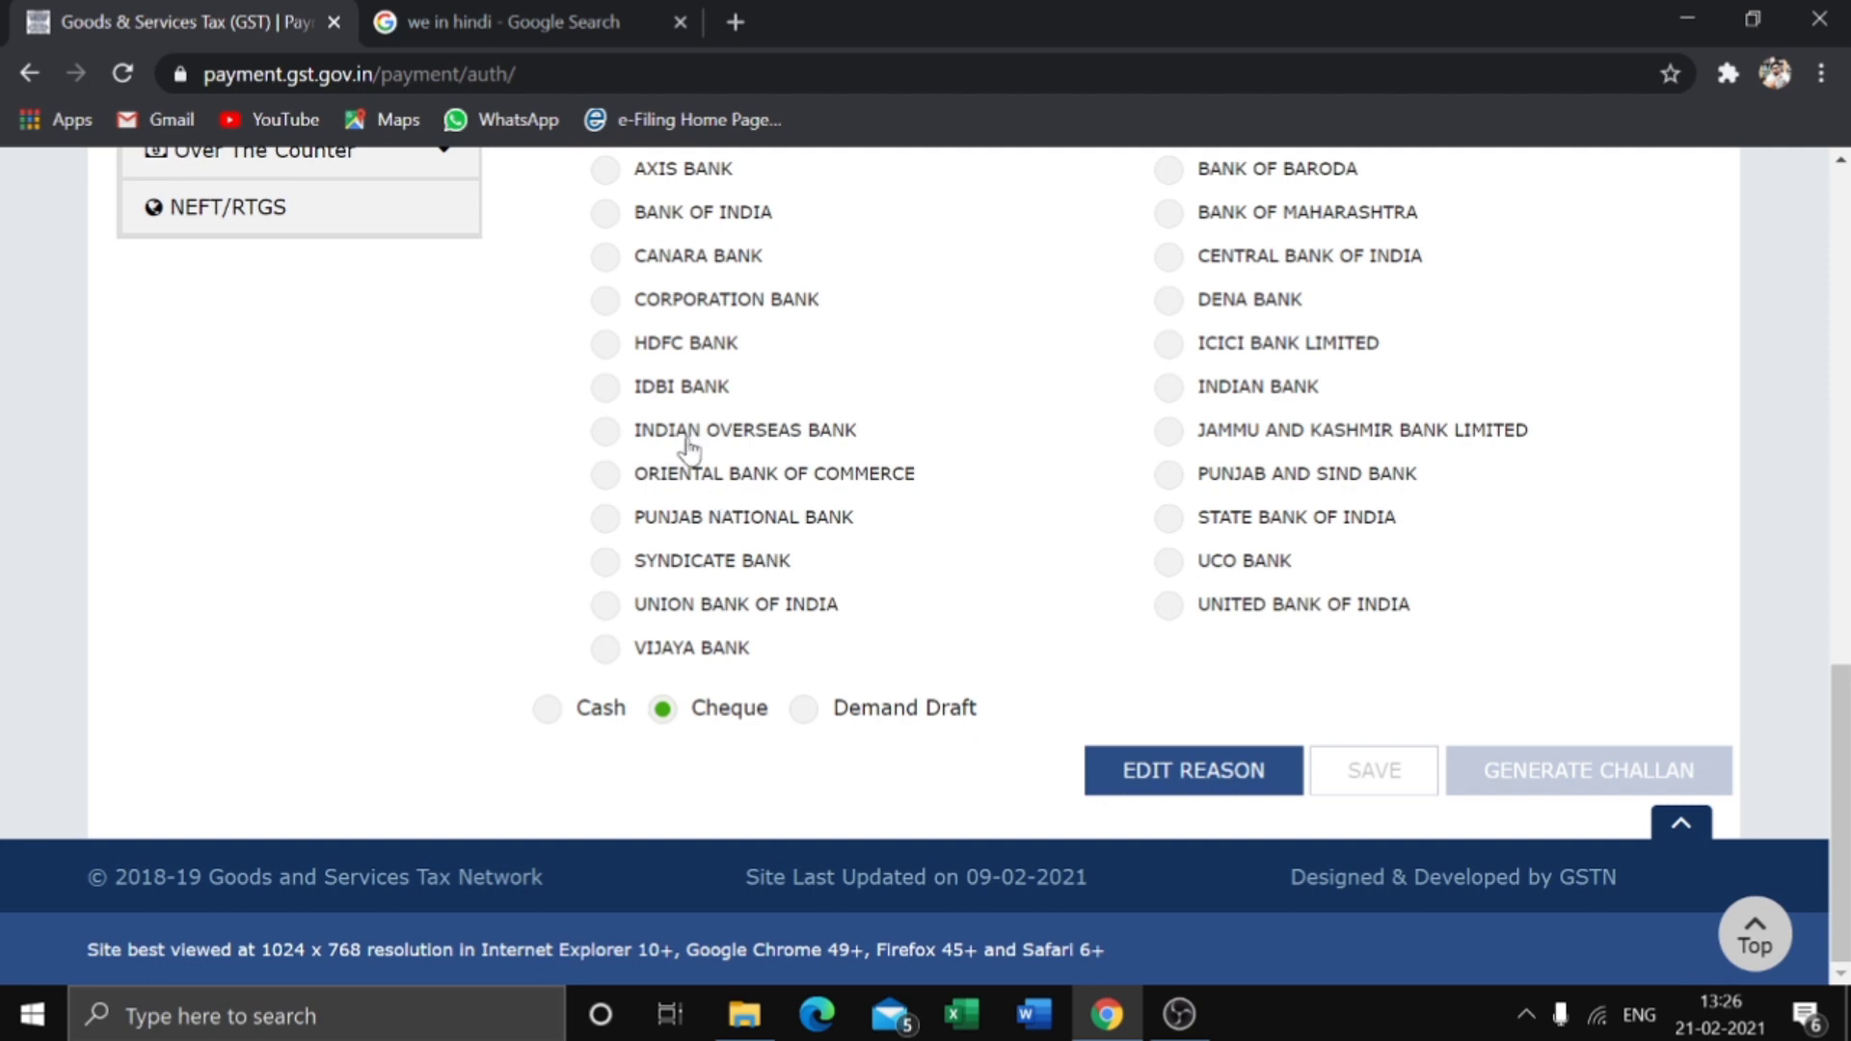
{"action": "left_click", "coordinate": [549, 713]}
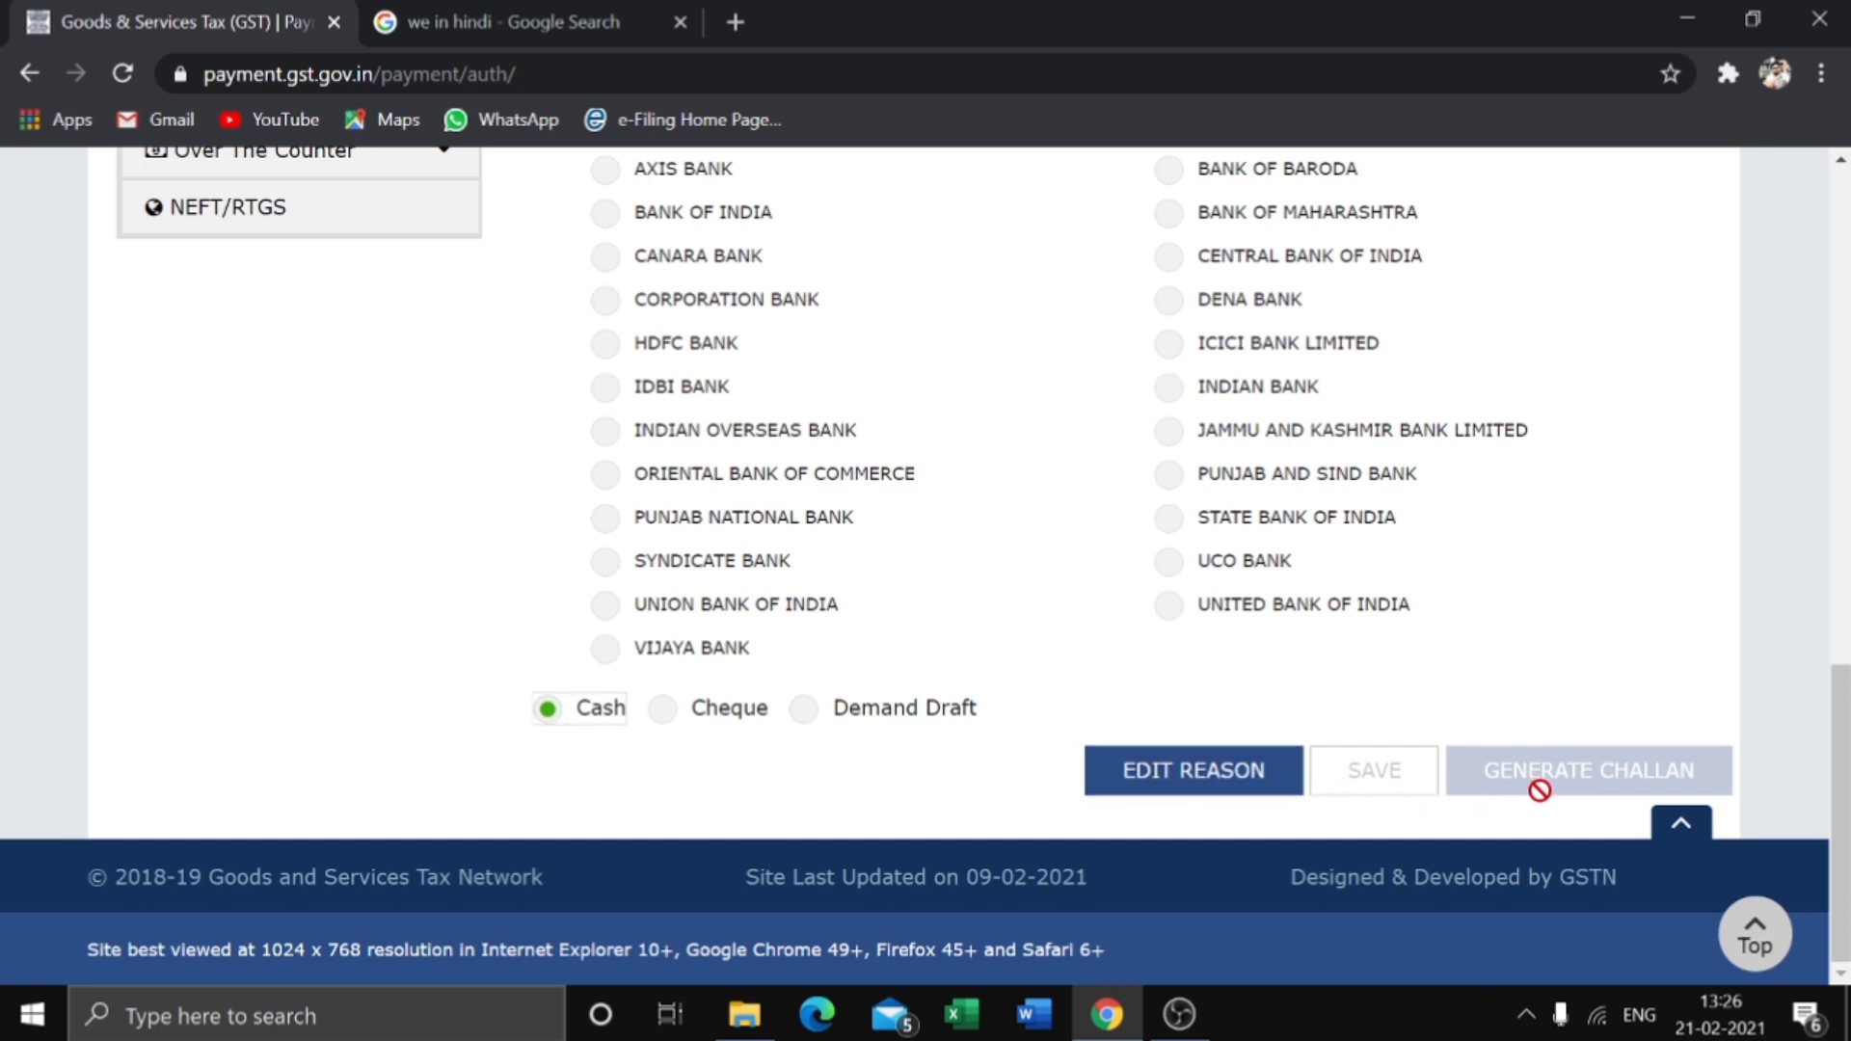
{"action": "scroll", "coordinate": [1531, 809], "scroll_direction": "up", "scroll_amount": 1}
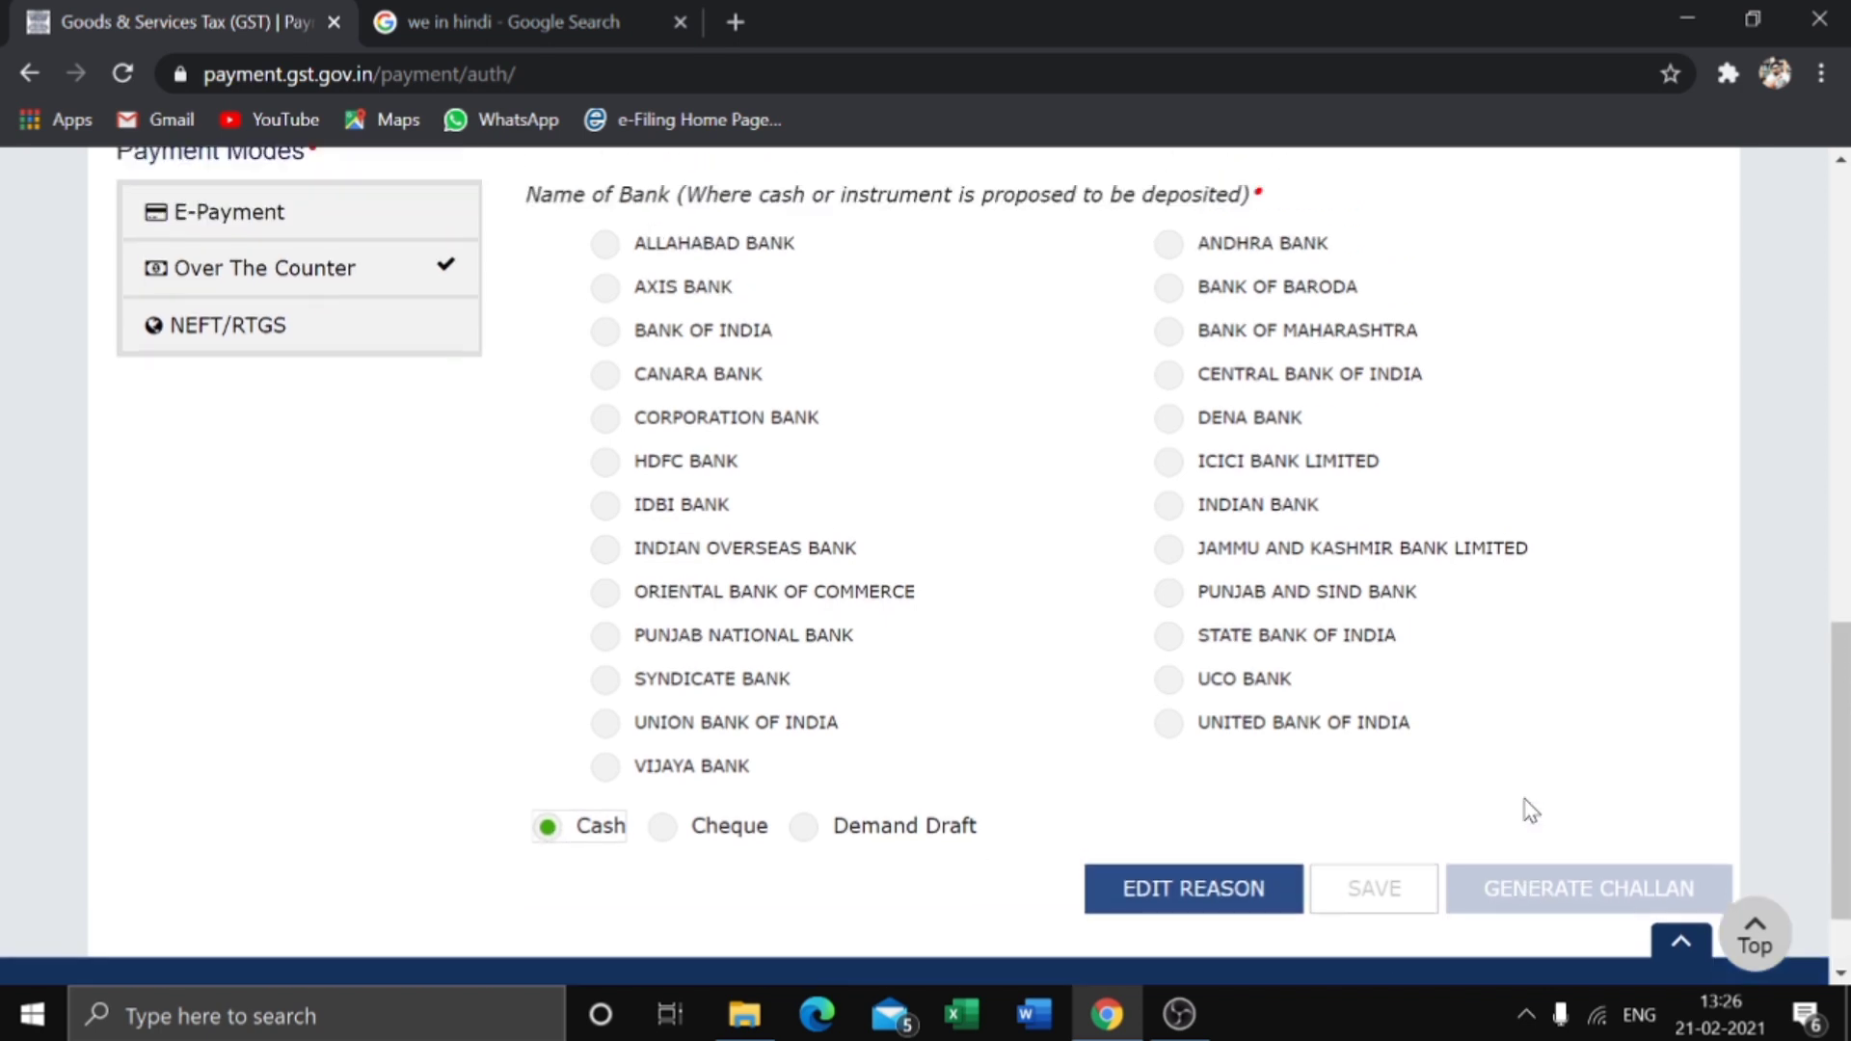
{"action": "scroll", "coordinate": [1531, 810], "scroll_direction": "up", "scroll_amount": 2}
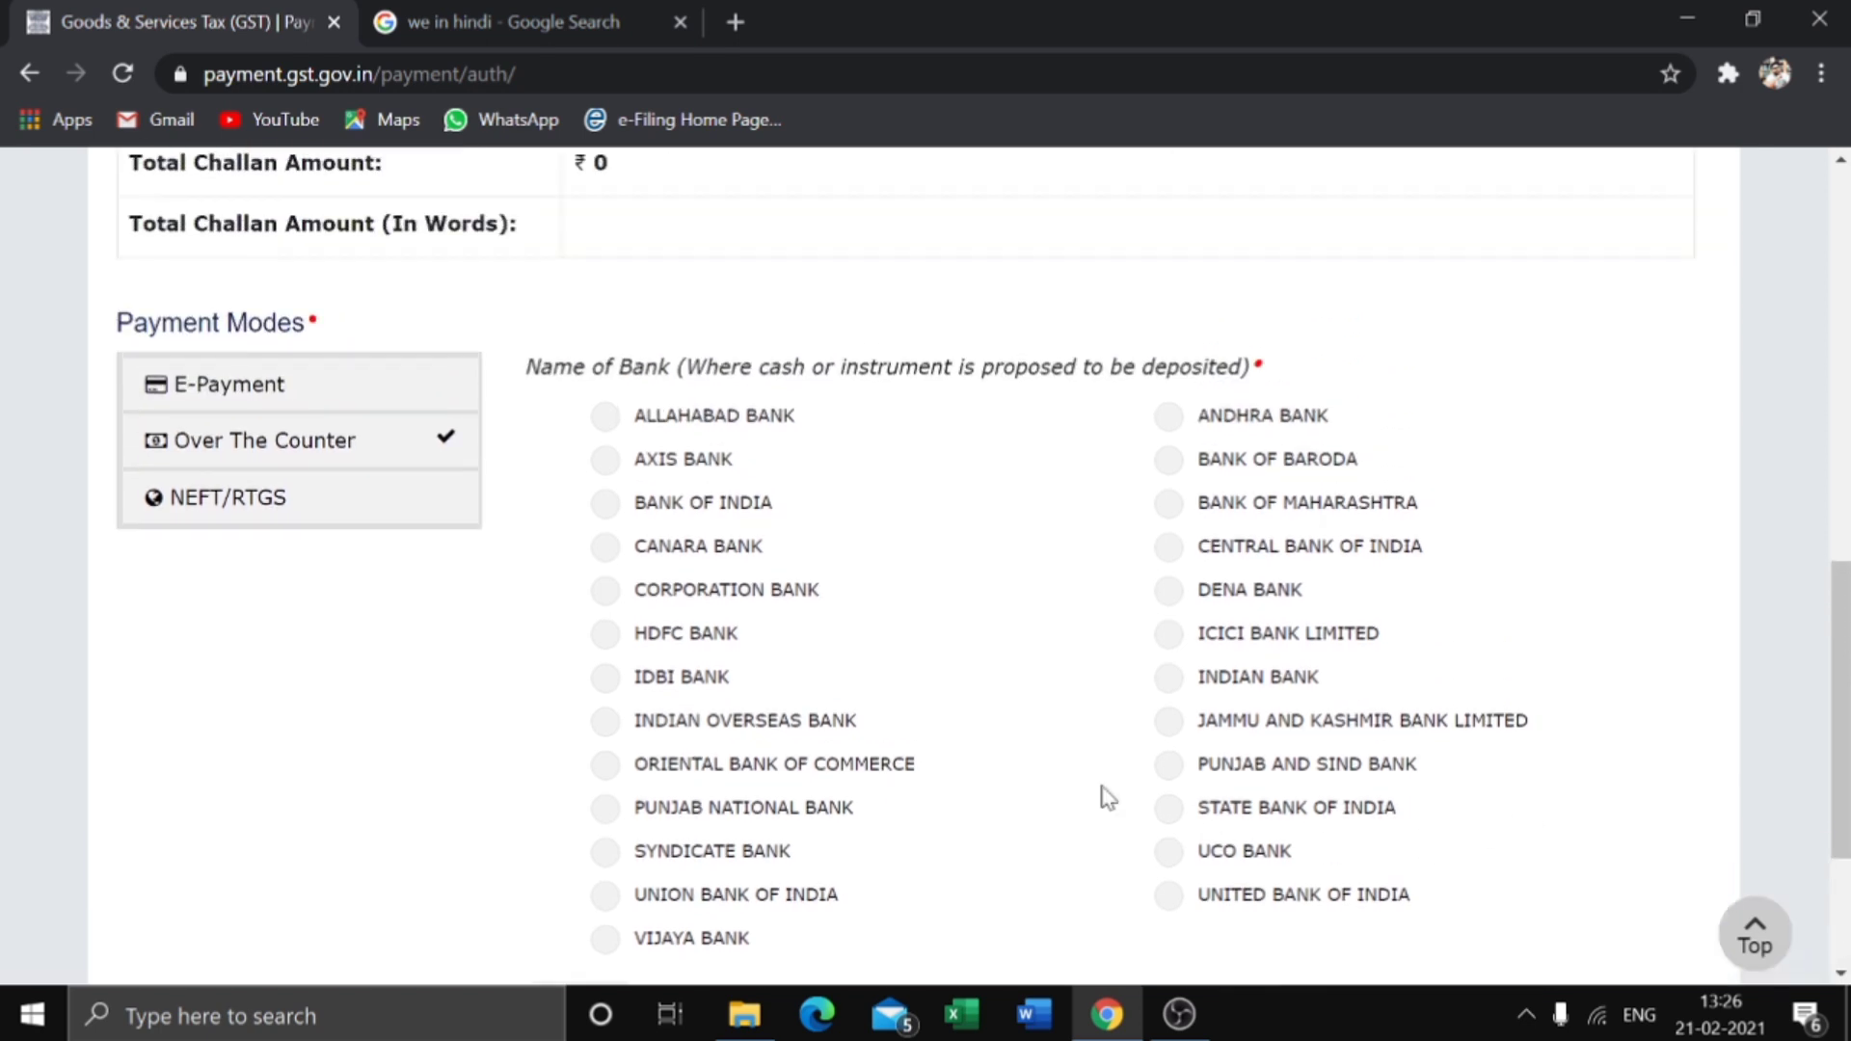
Step: Set the payment mode to NEFT/RTGS and open the list of remitting banks
{"action": "left_click", "coordinate": [236, 501]}
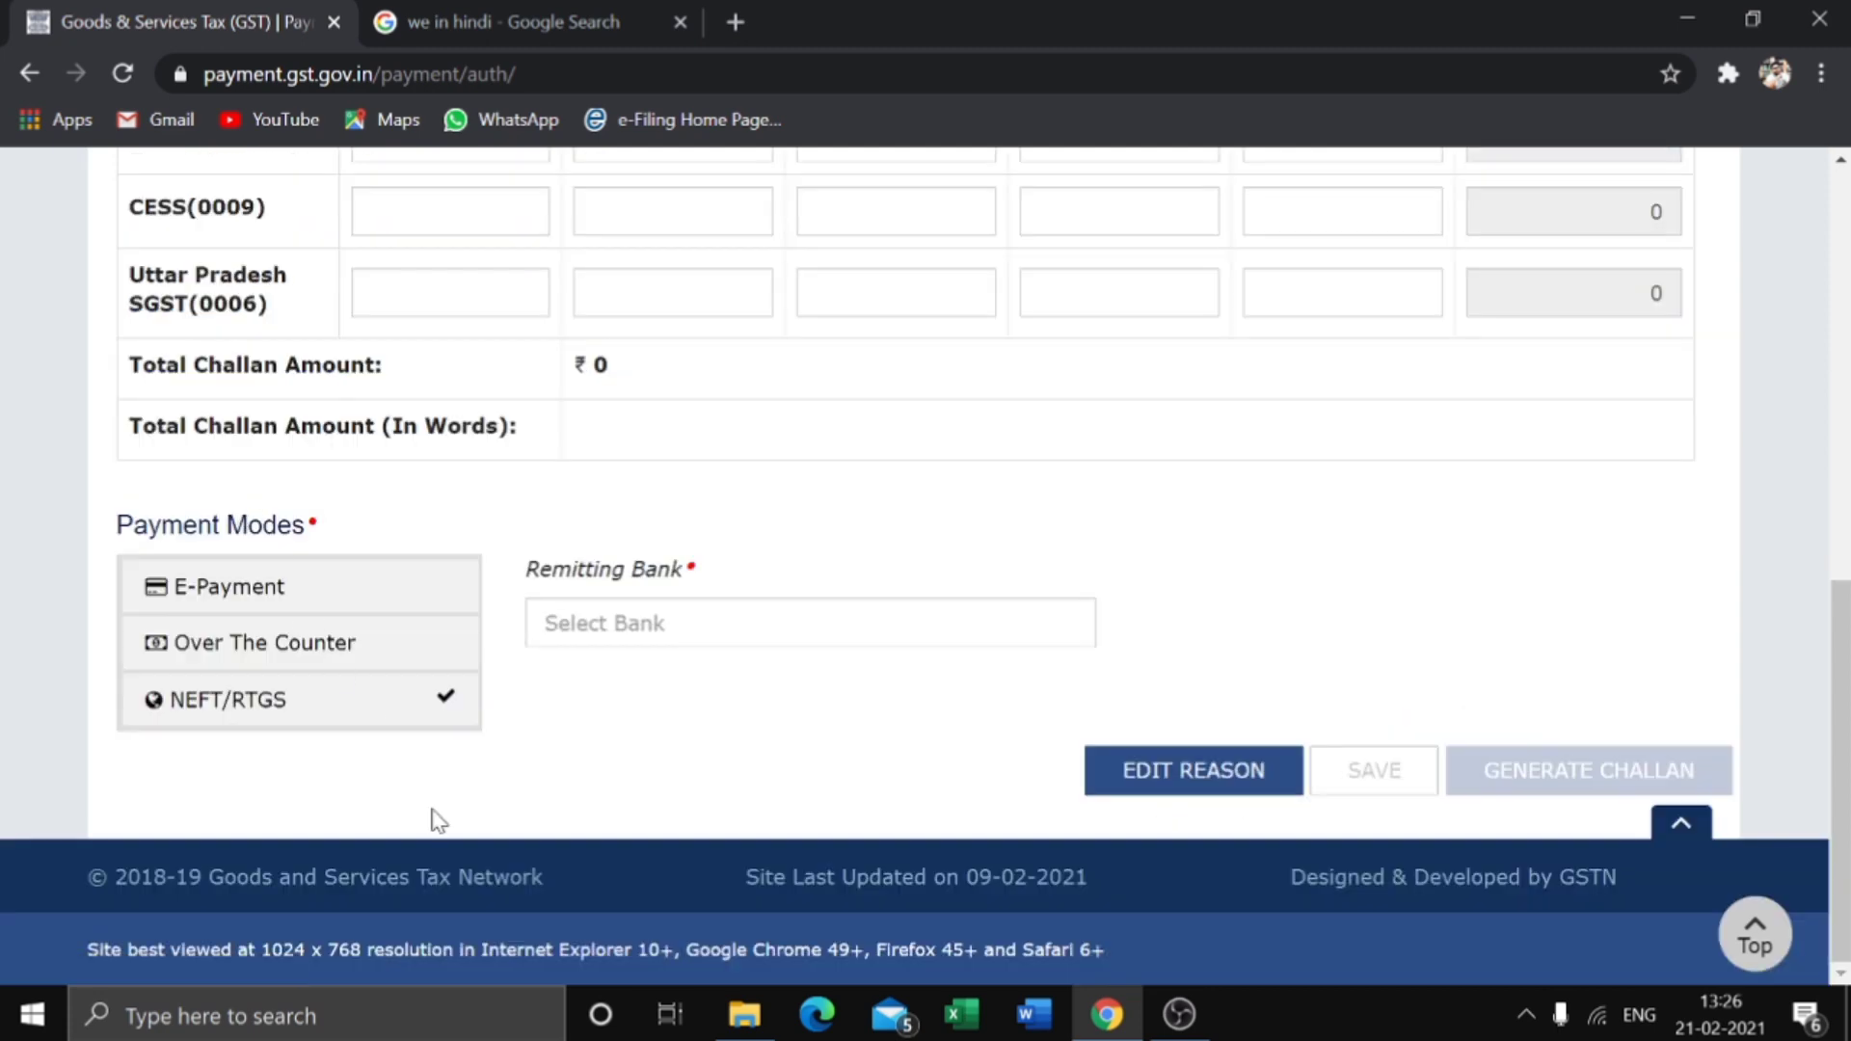
{"action": "left_click", "coordinate": [680, 623]}
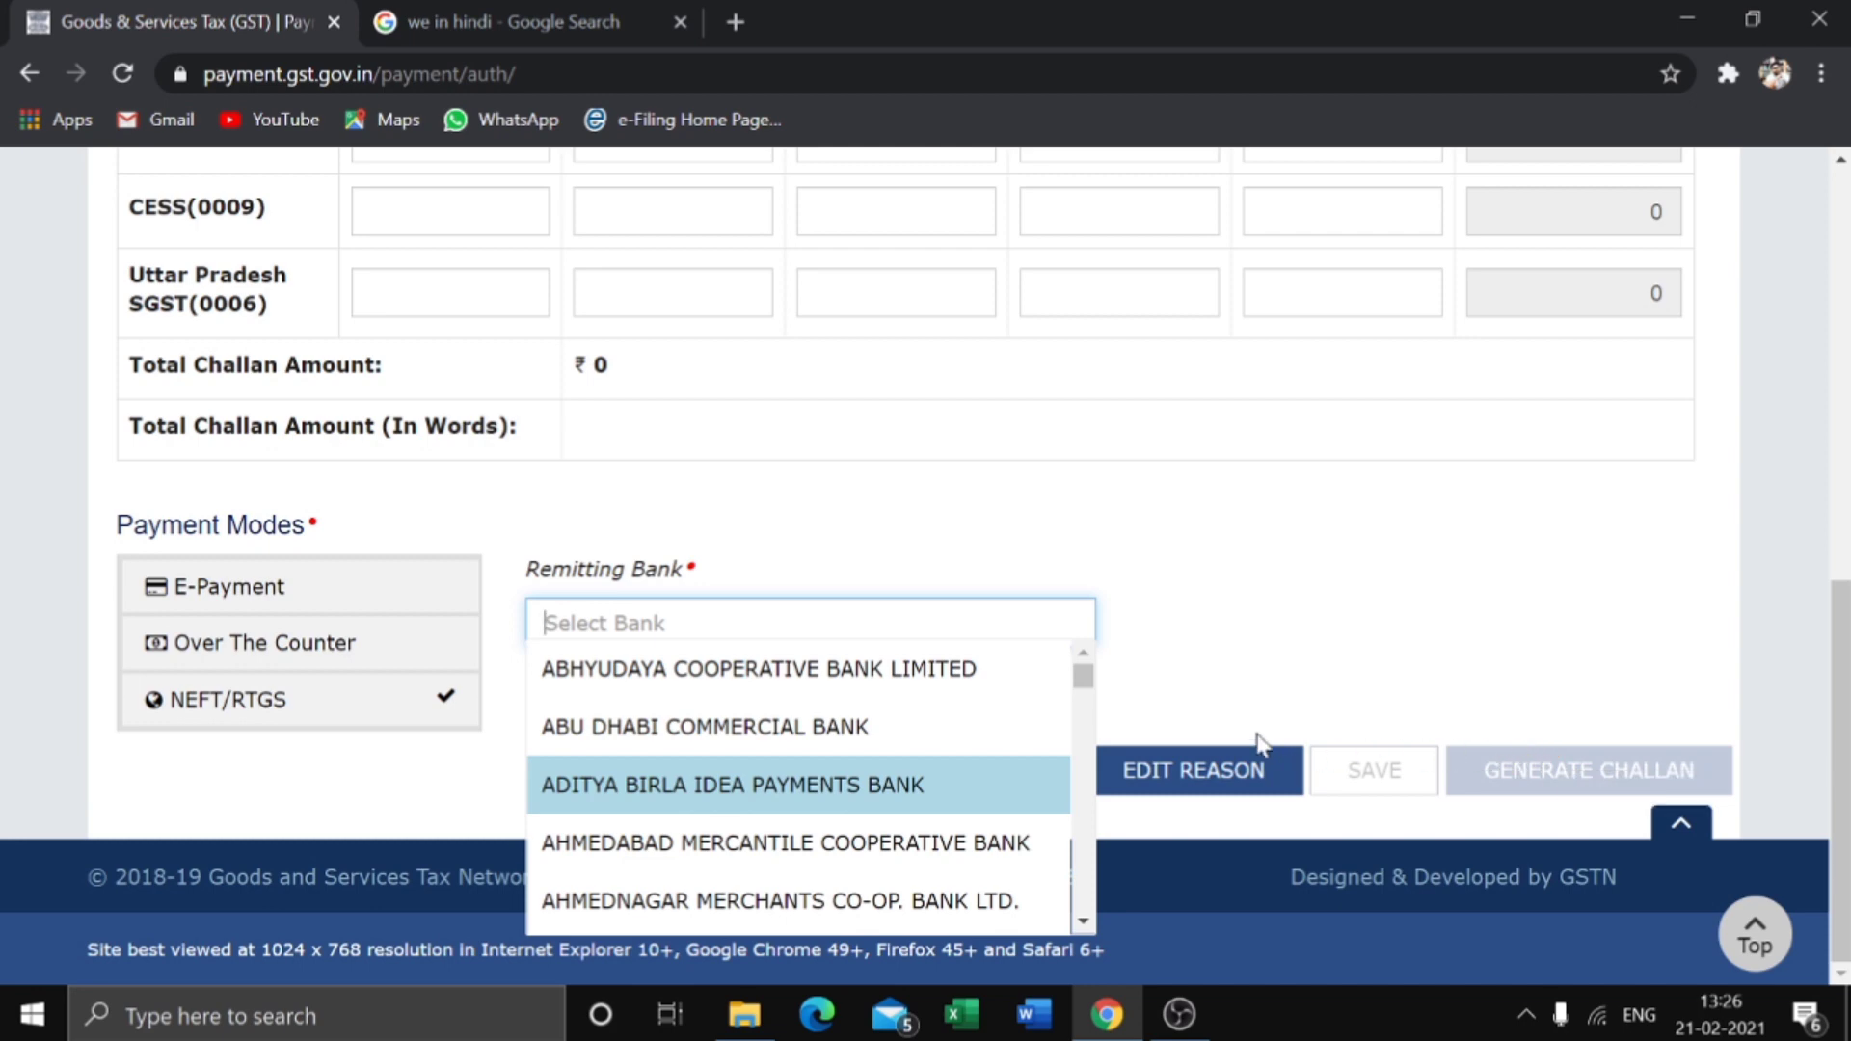
Step: Leave the self-assessed challan and start creating a new challan from the payment services
{"action": "scroll", "coordinate": [1258, 628], "scroll_direction": "up", "scroll_amount": 10}
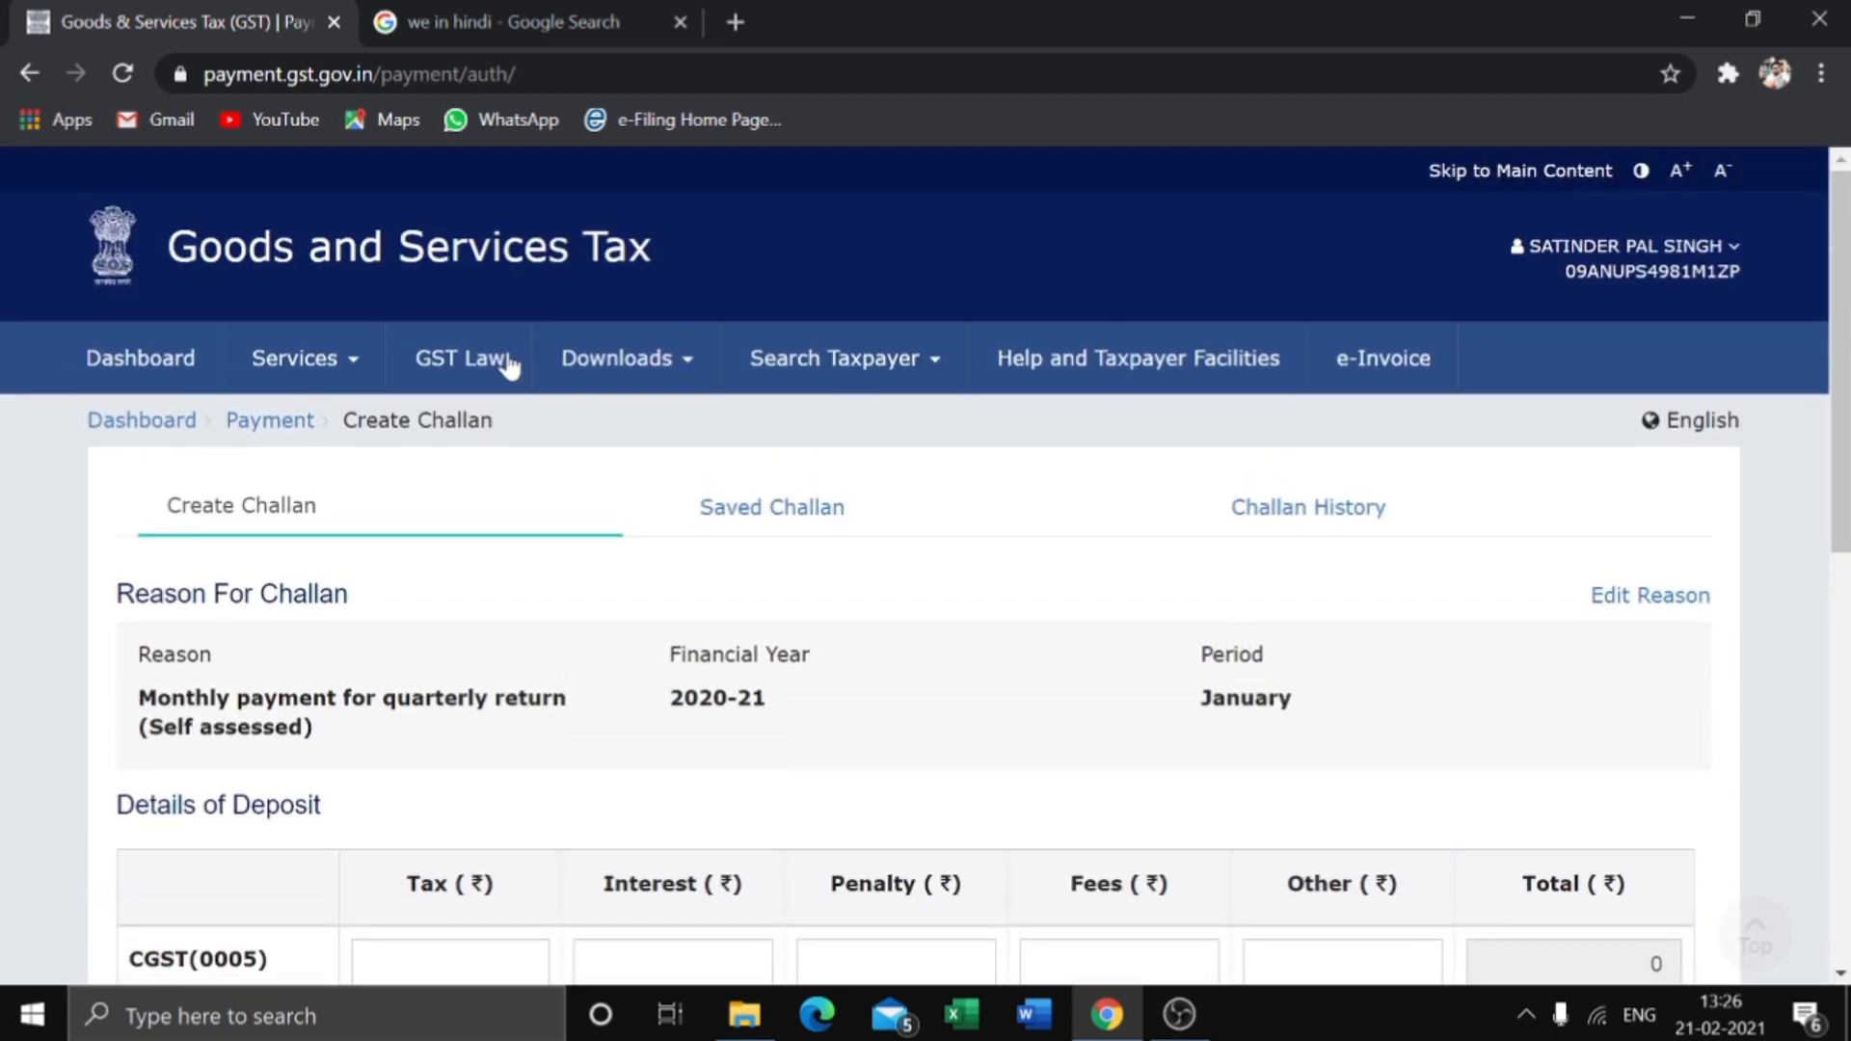
{"action": "left_click", "coordinate": [305, 424]}
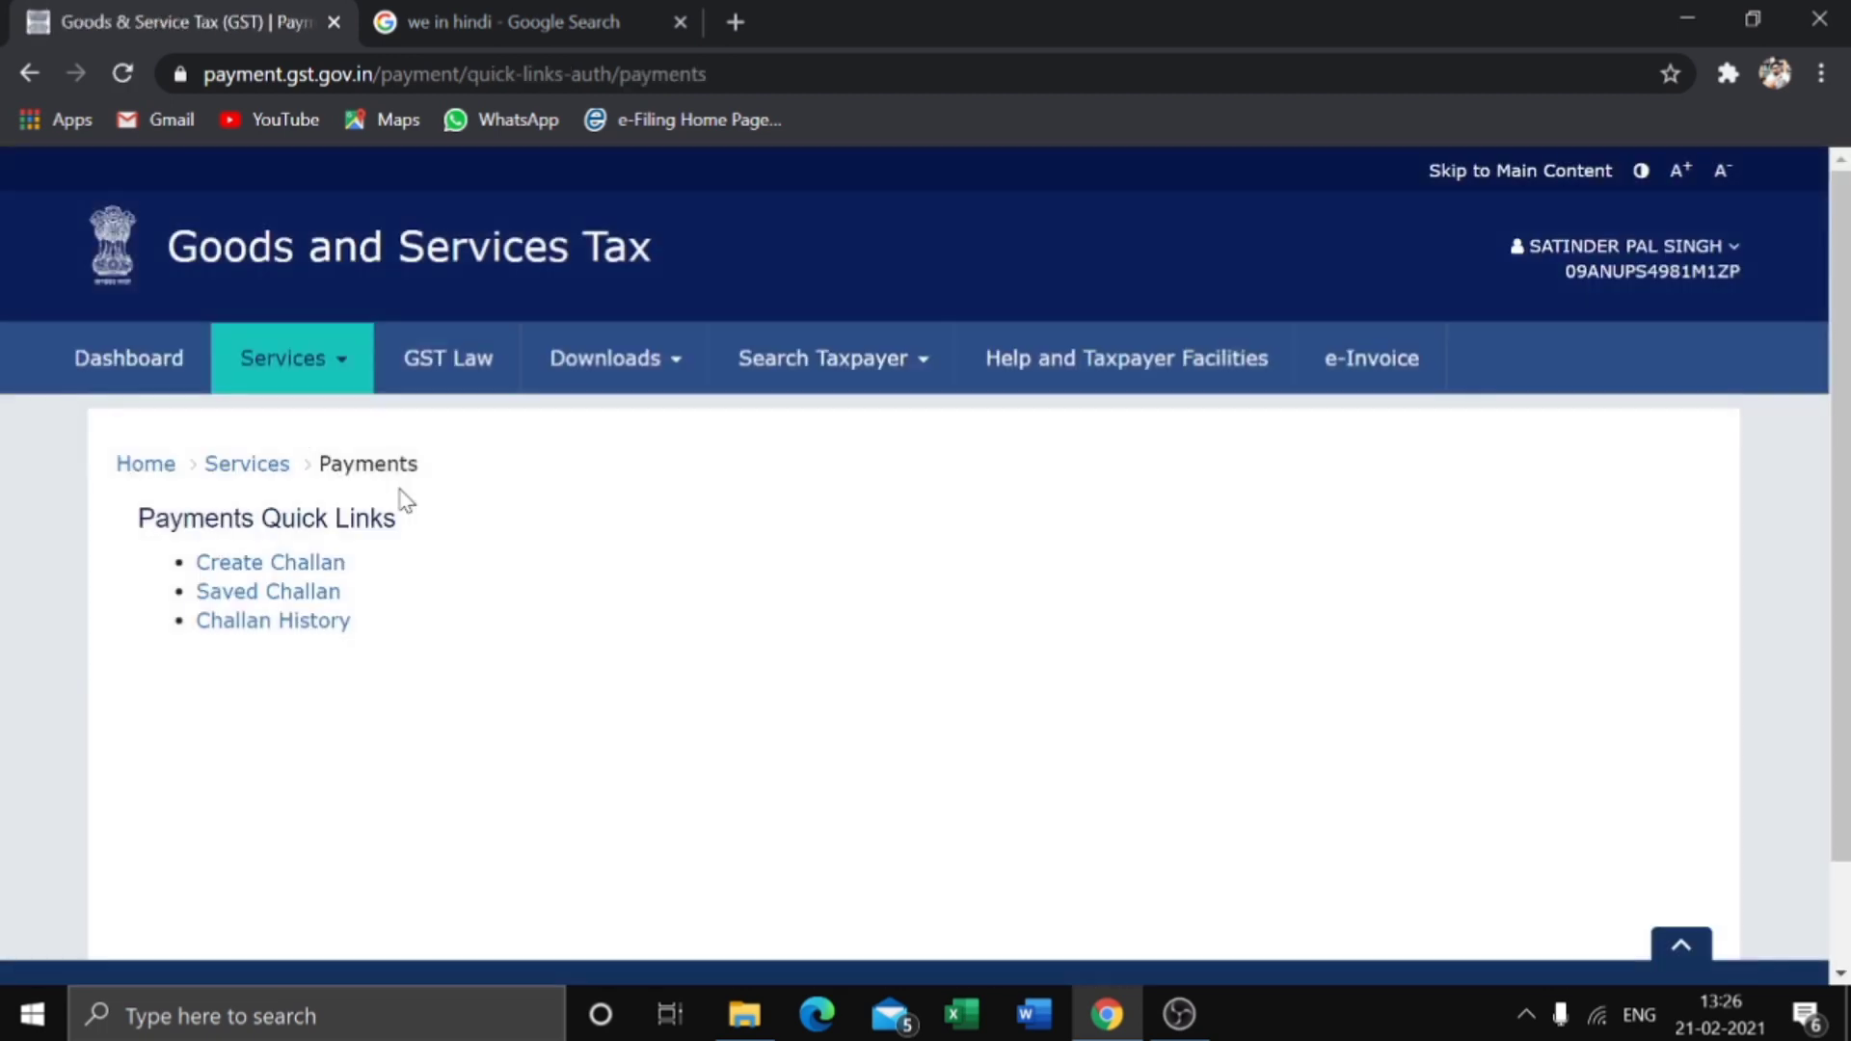
{"action": "mouse_move", "coordinate": [324, 377]}
{"action": "mouse_move", "coordinate": [384, 419]}
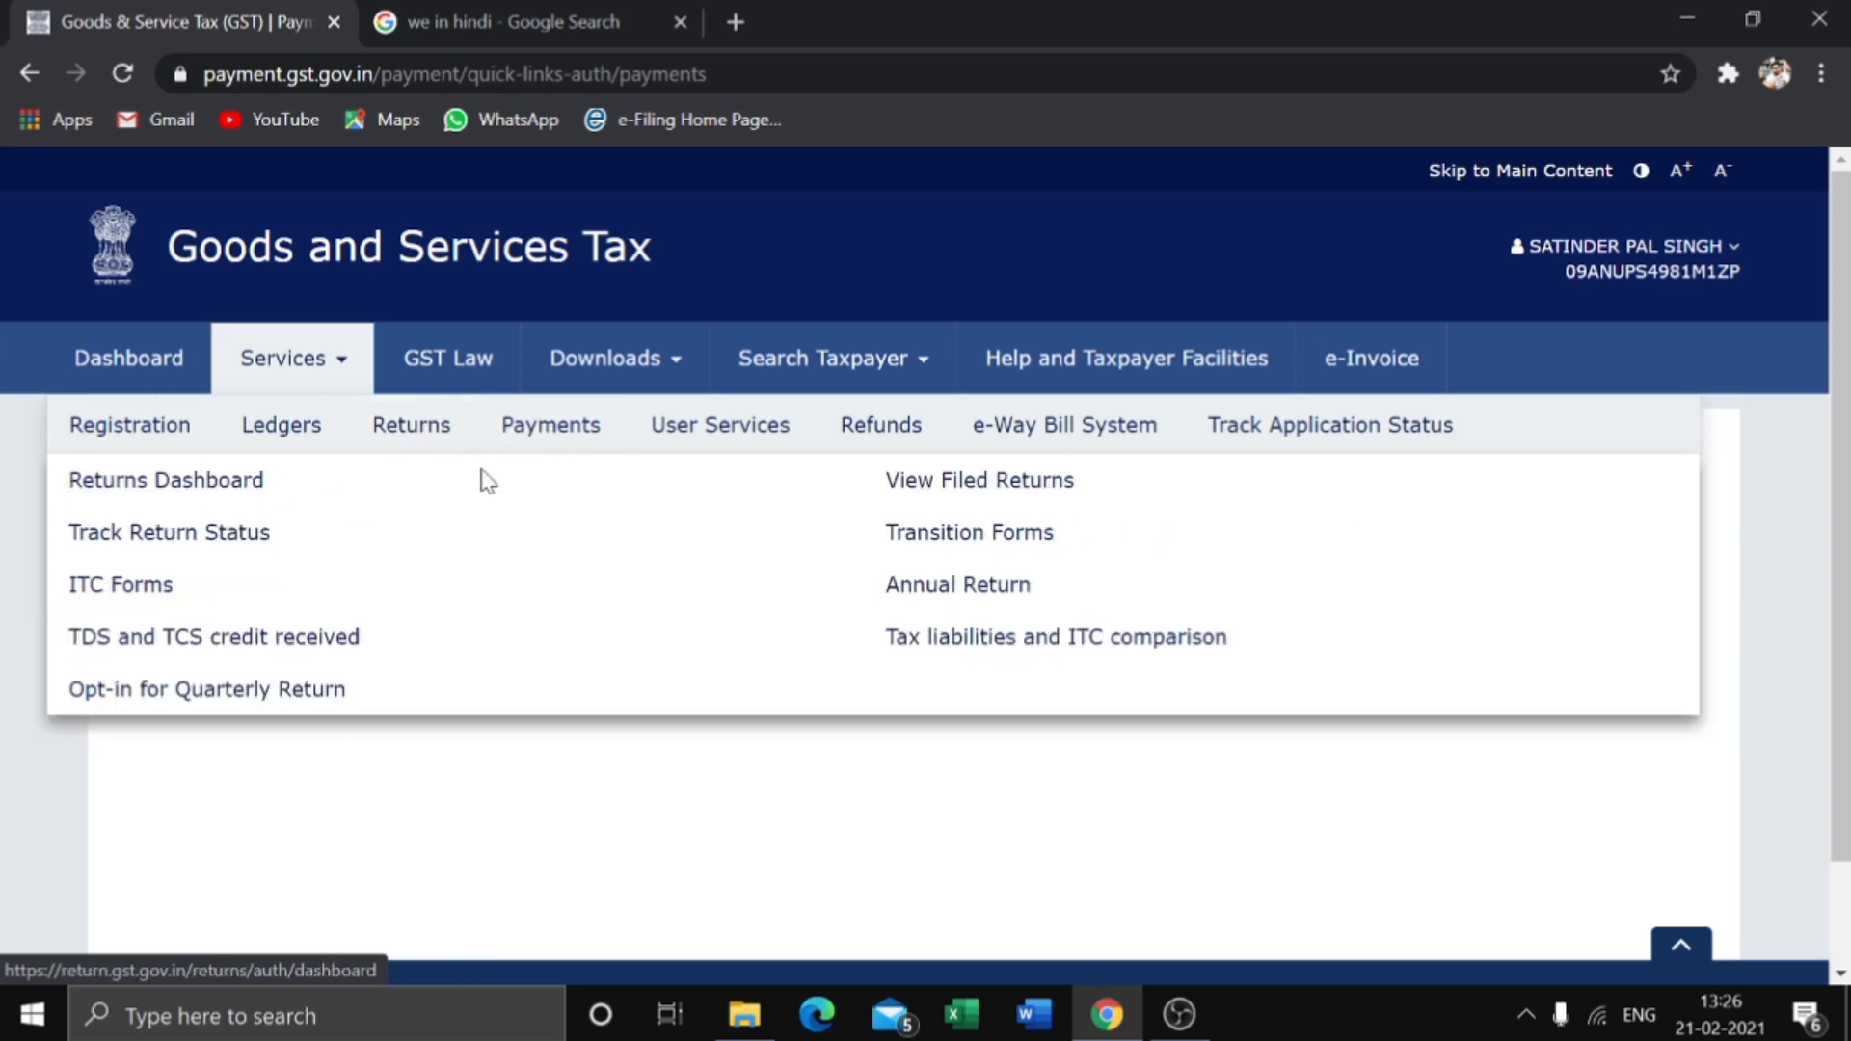
{"action": "mouse_move", "coordinate": [552, 448]}
{"action": "left_click", "coordinate": [193, 485]}
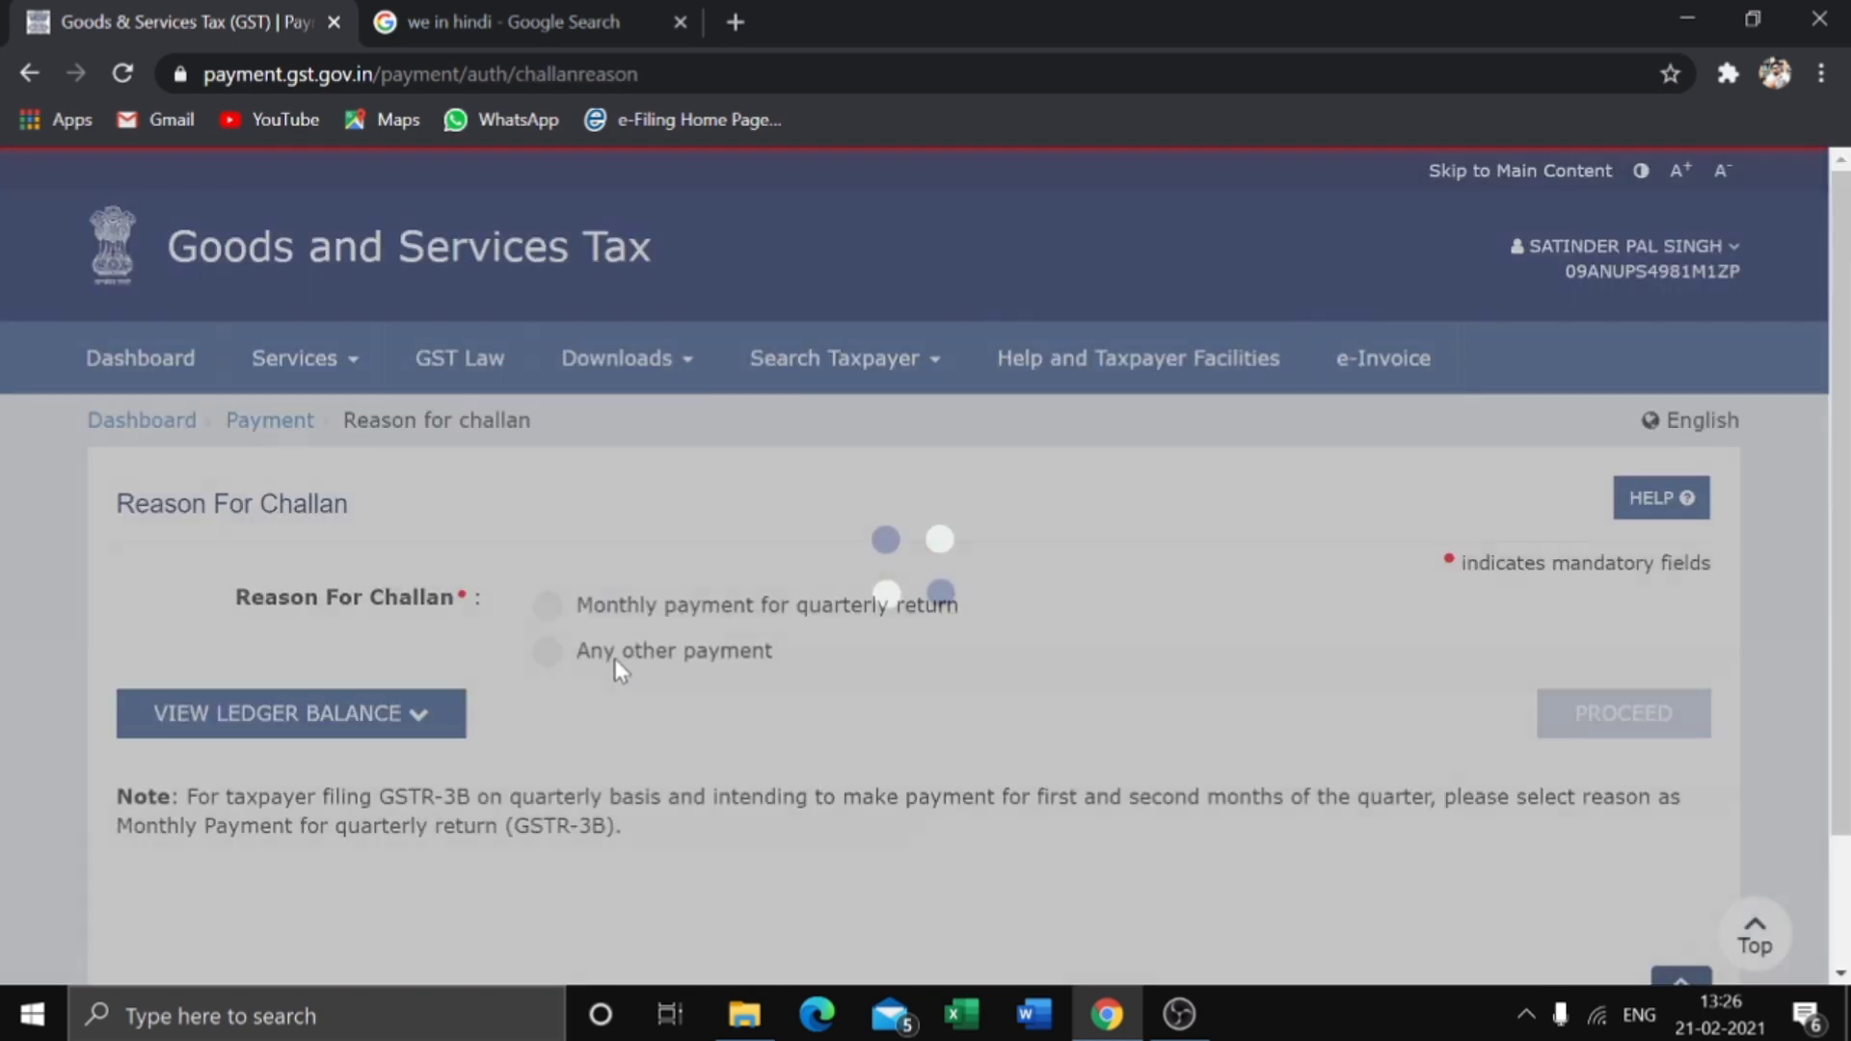
Step: Choose Any other payment as the reason for the challan and proceed to the challan form
{"action": "scroll", "coordinate": [620, 671], "scroll_direction": "down", "scroll_amount": 2}
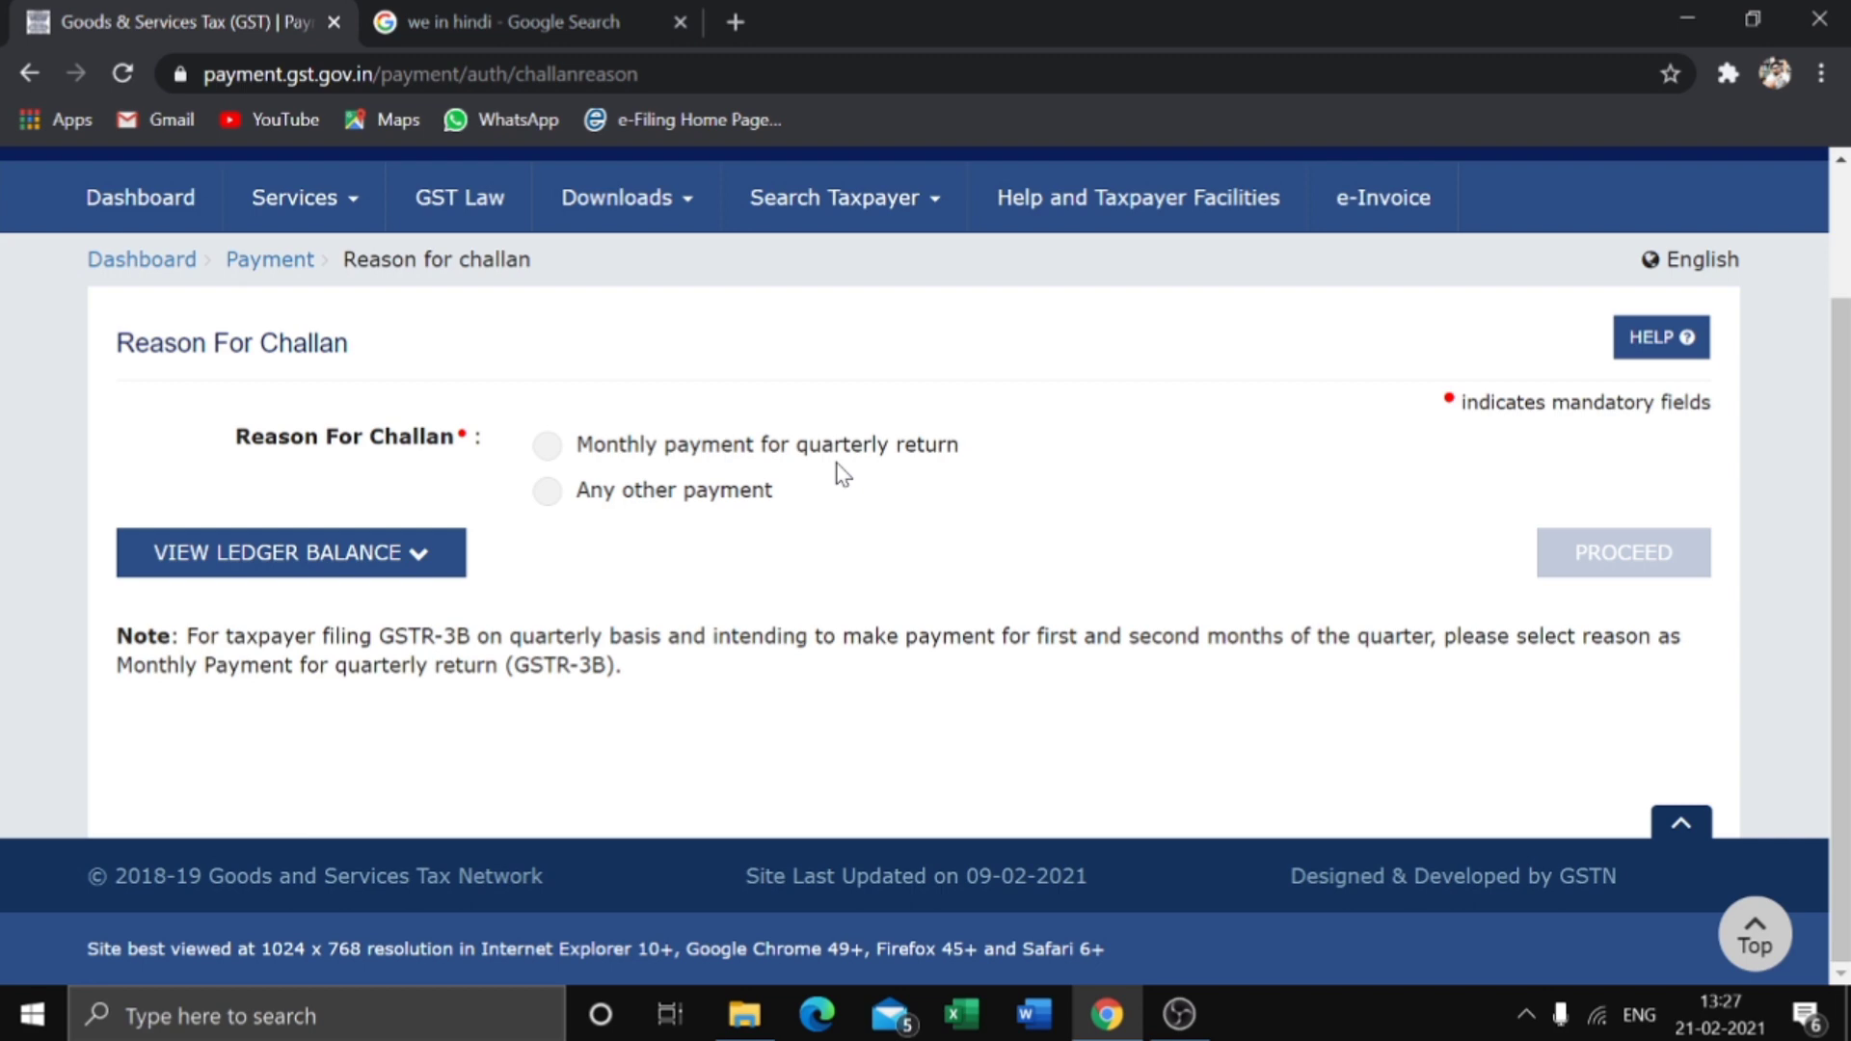
{"action": "left_click", "coordinate": [548, 494]}
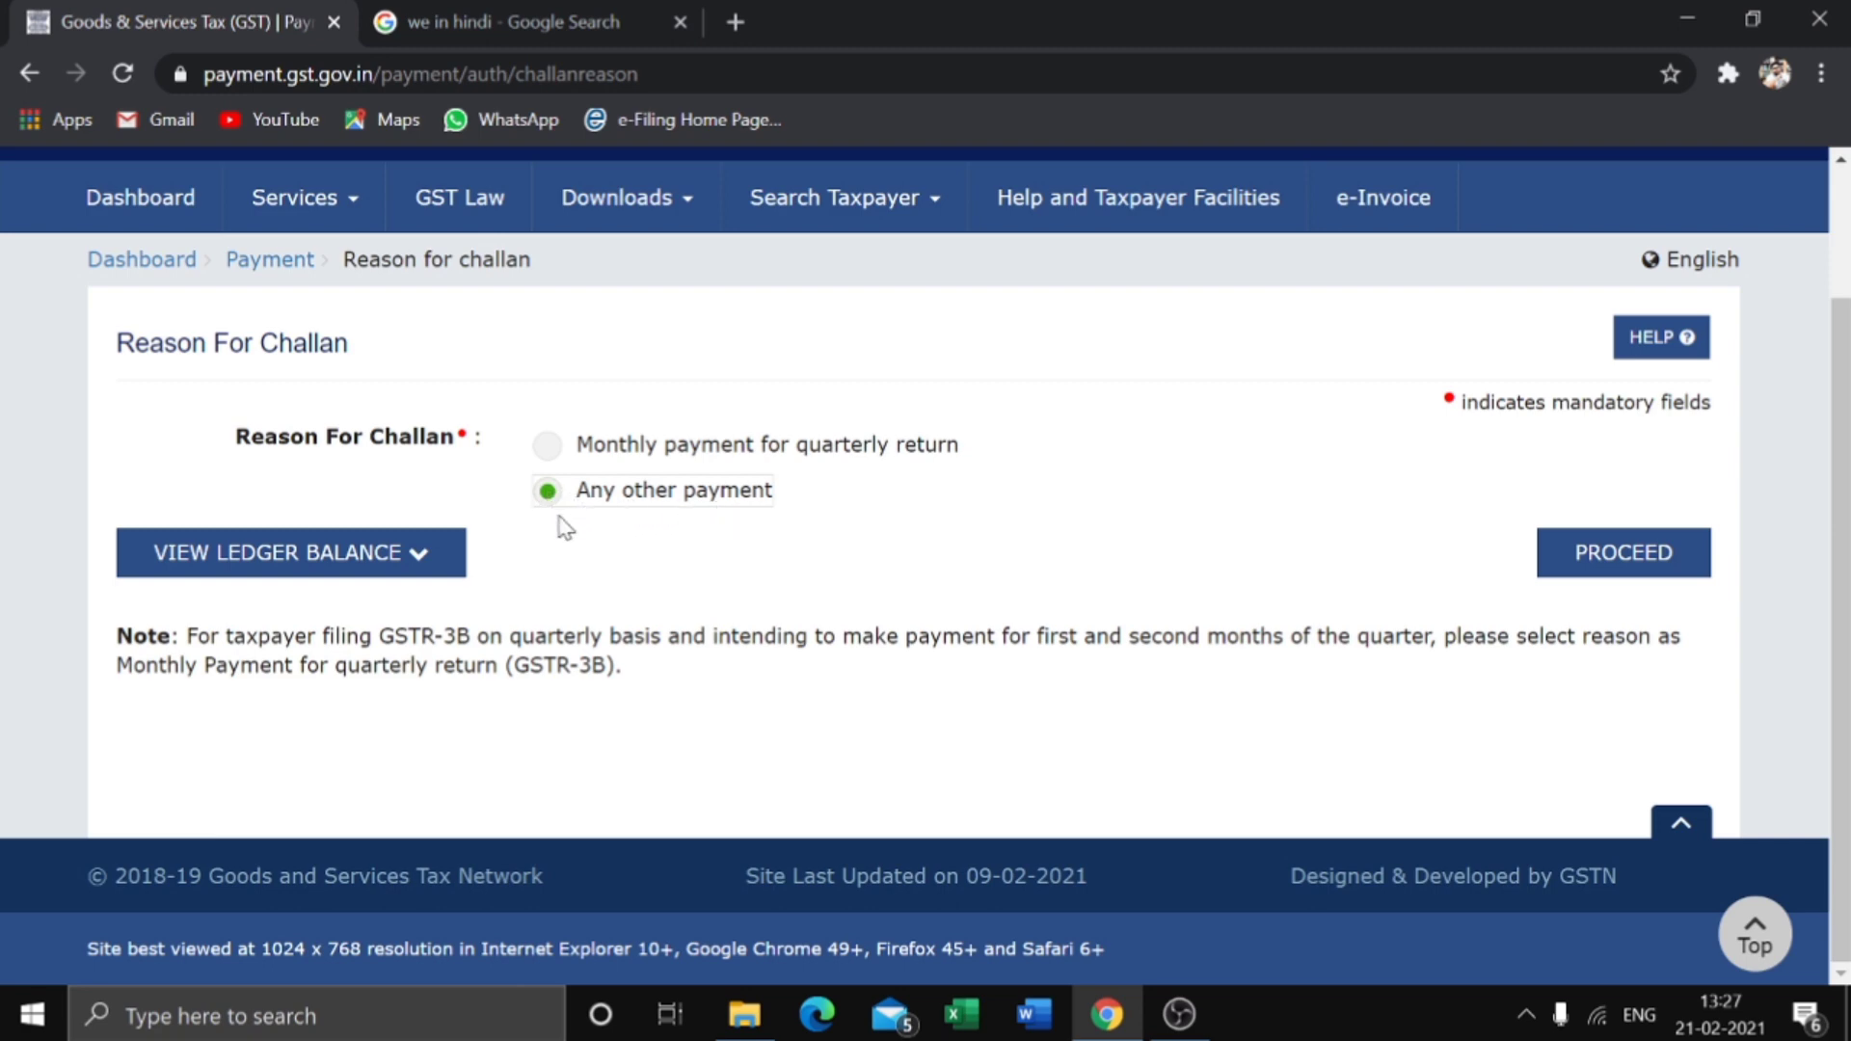
{"action": "left_click", "coordinate": [1650, 573]}
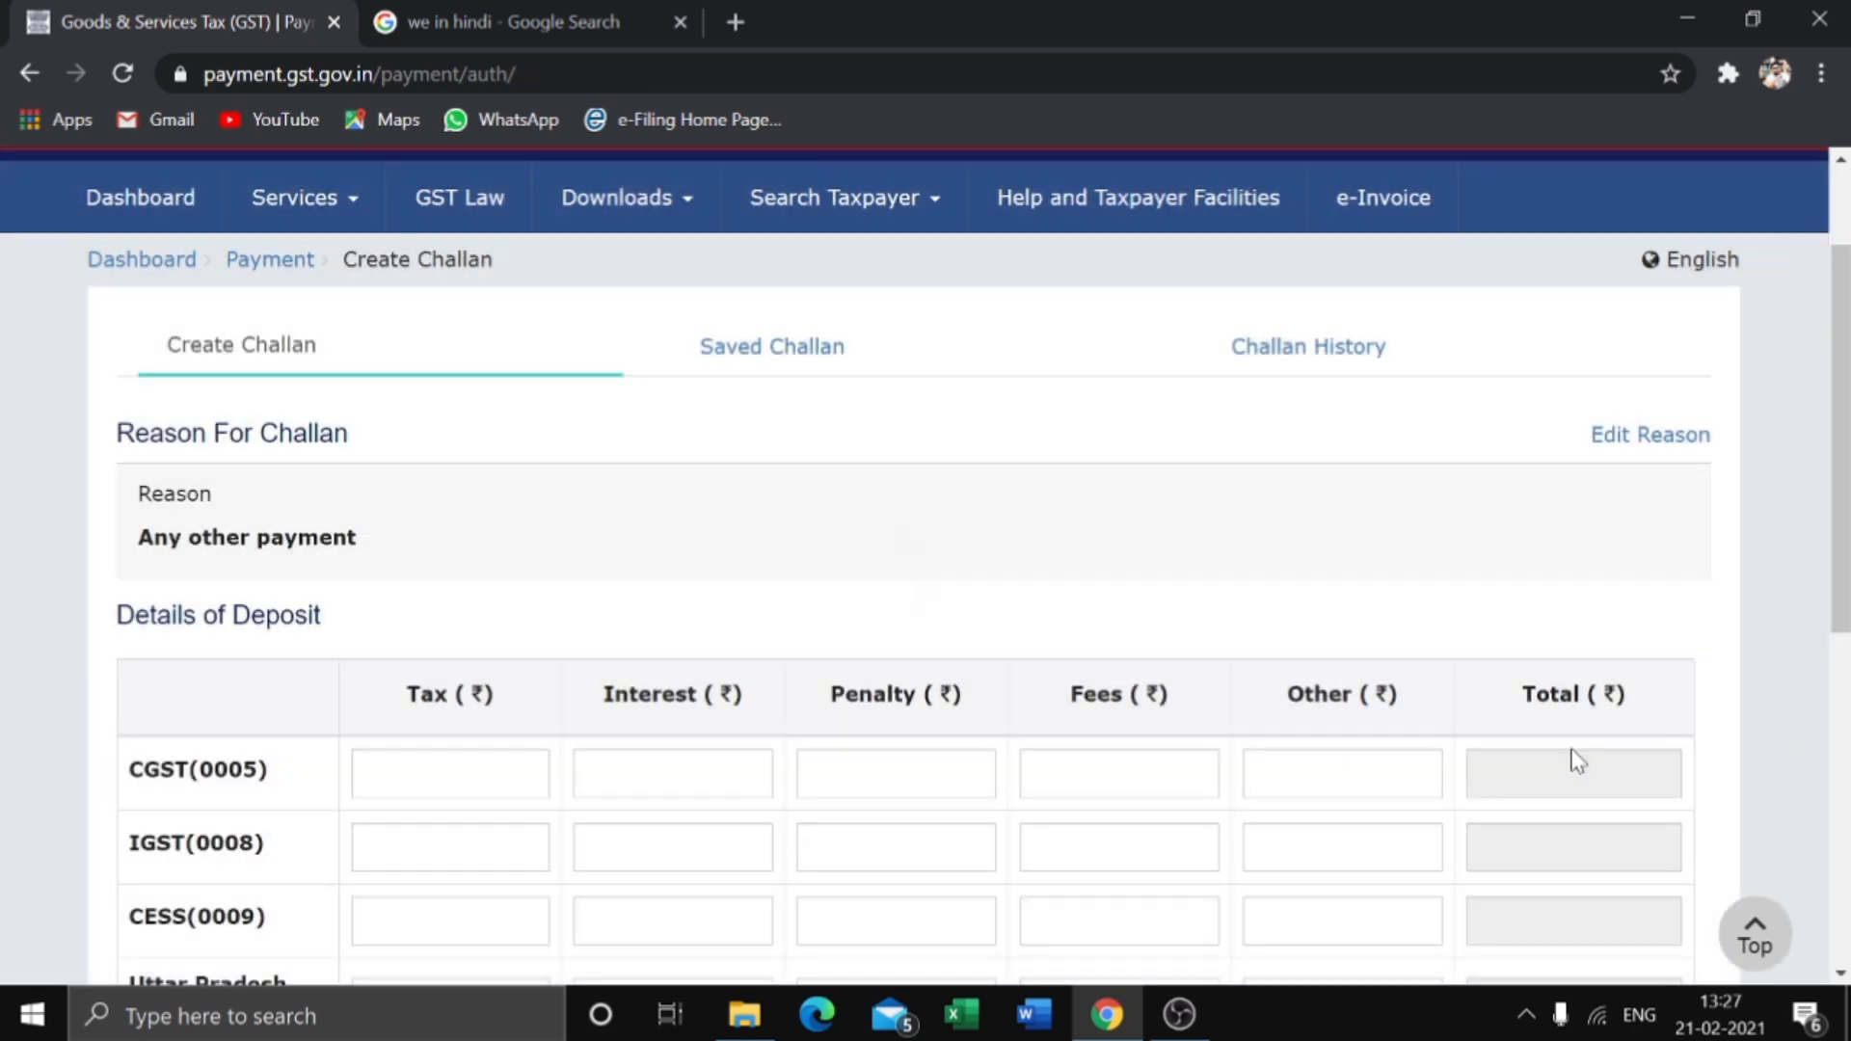
Step: Examine the Details of Deposit table and the available payment modes for the other-payment challan, ending in the IGST tax field
{"action": "scroll", "coordinate": [1578, 762], "scroll_direction": "down", "scroll_amount": 3}
{"action": "scroll", "coordinate": [1578, 748], "scroll_direction": "up", "scroll_amount": 3}
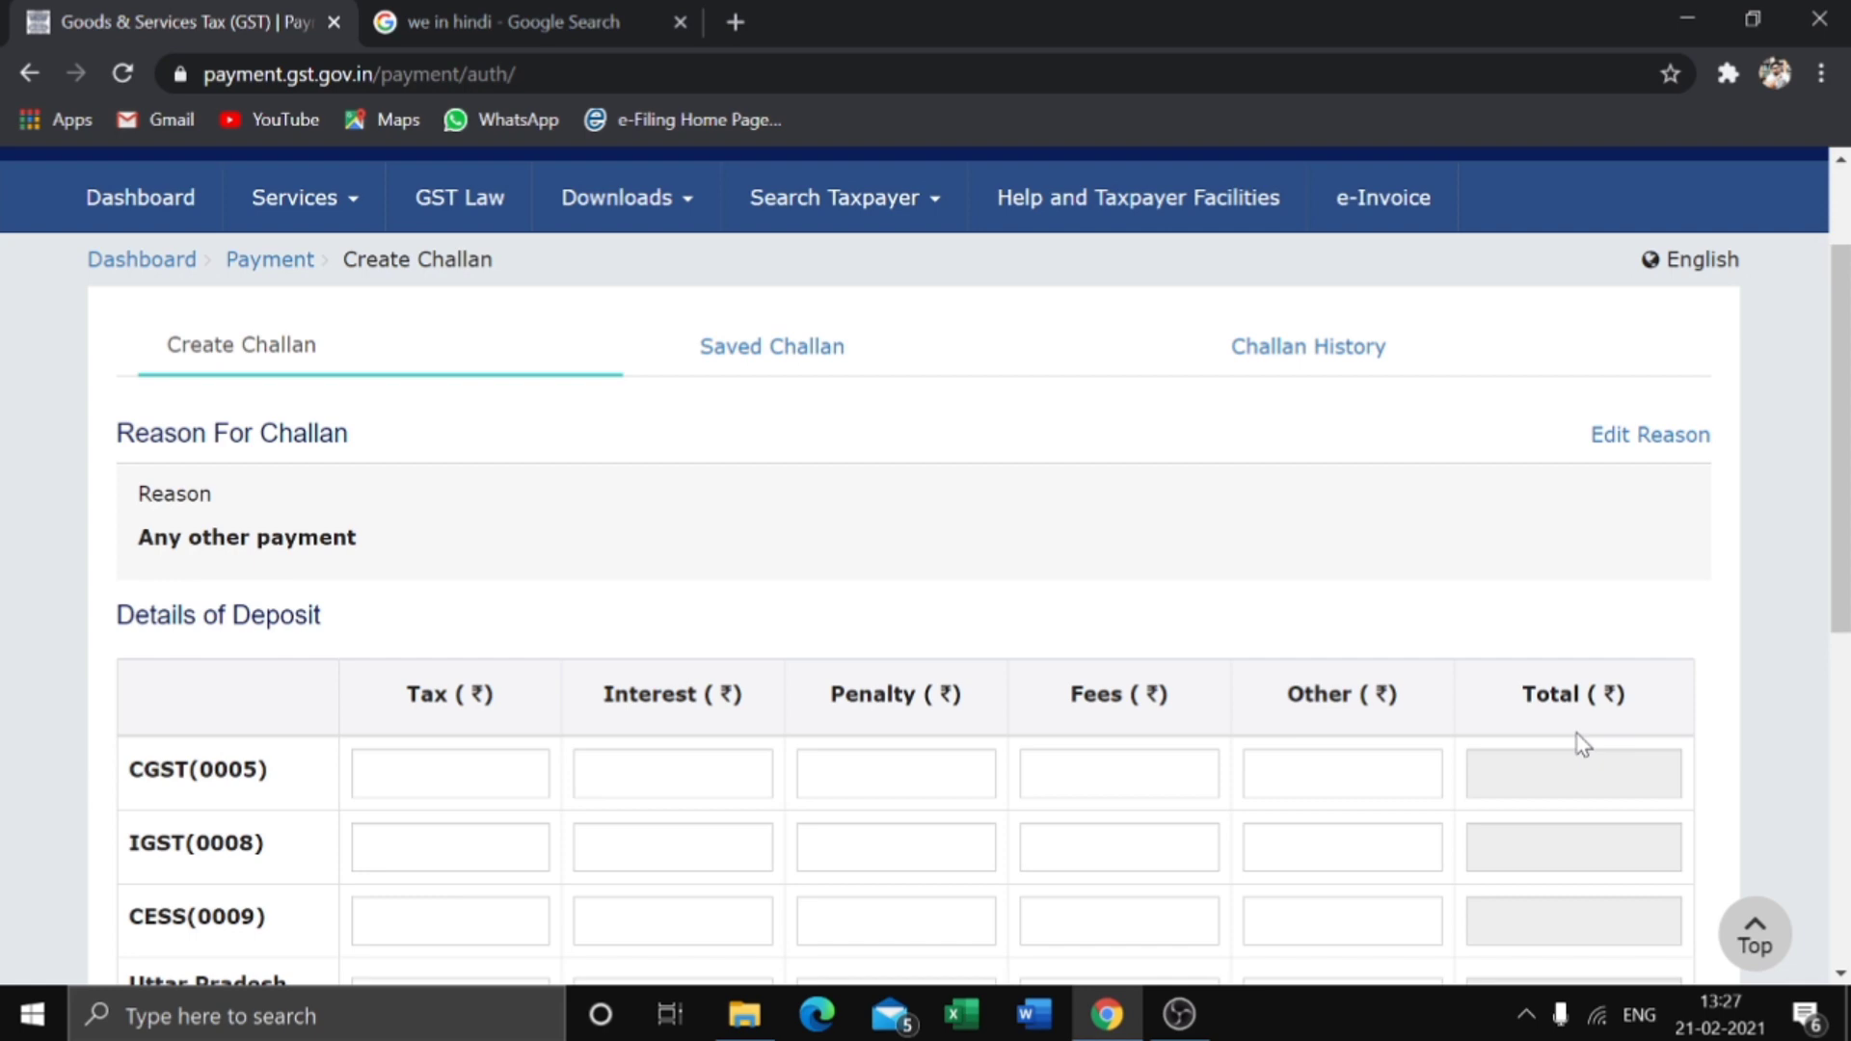
{"action": "scroll", "coordinate": [1582, 744], "scroll_direction": "down", "scroll_amount": 1}
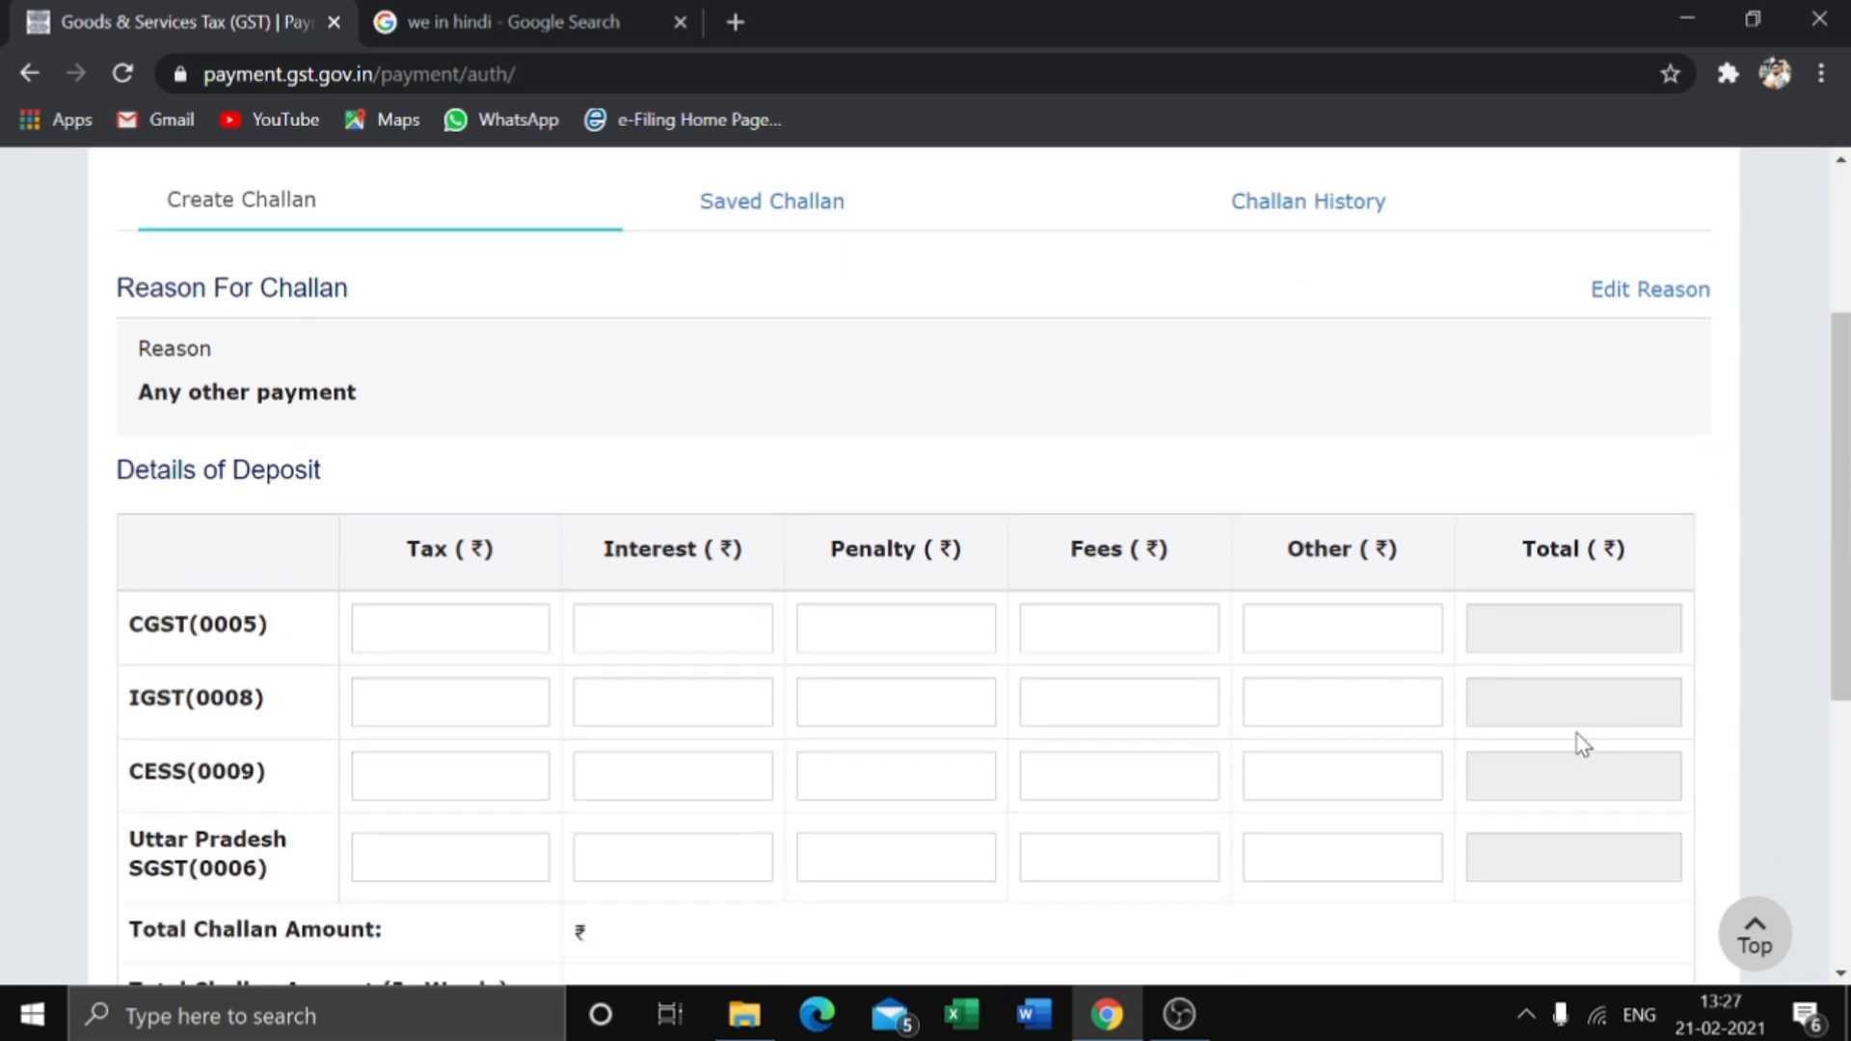
{"action": "scroll", "coordinate": [1581, 733], "scroll_direction": "up", "scroll_amount": 1}
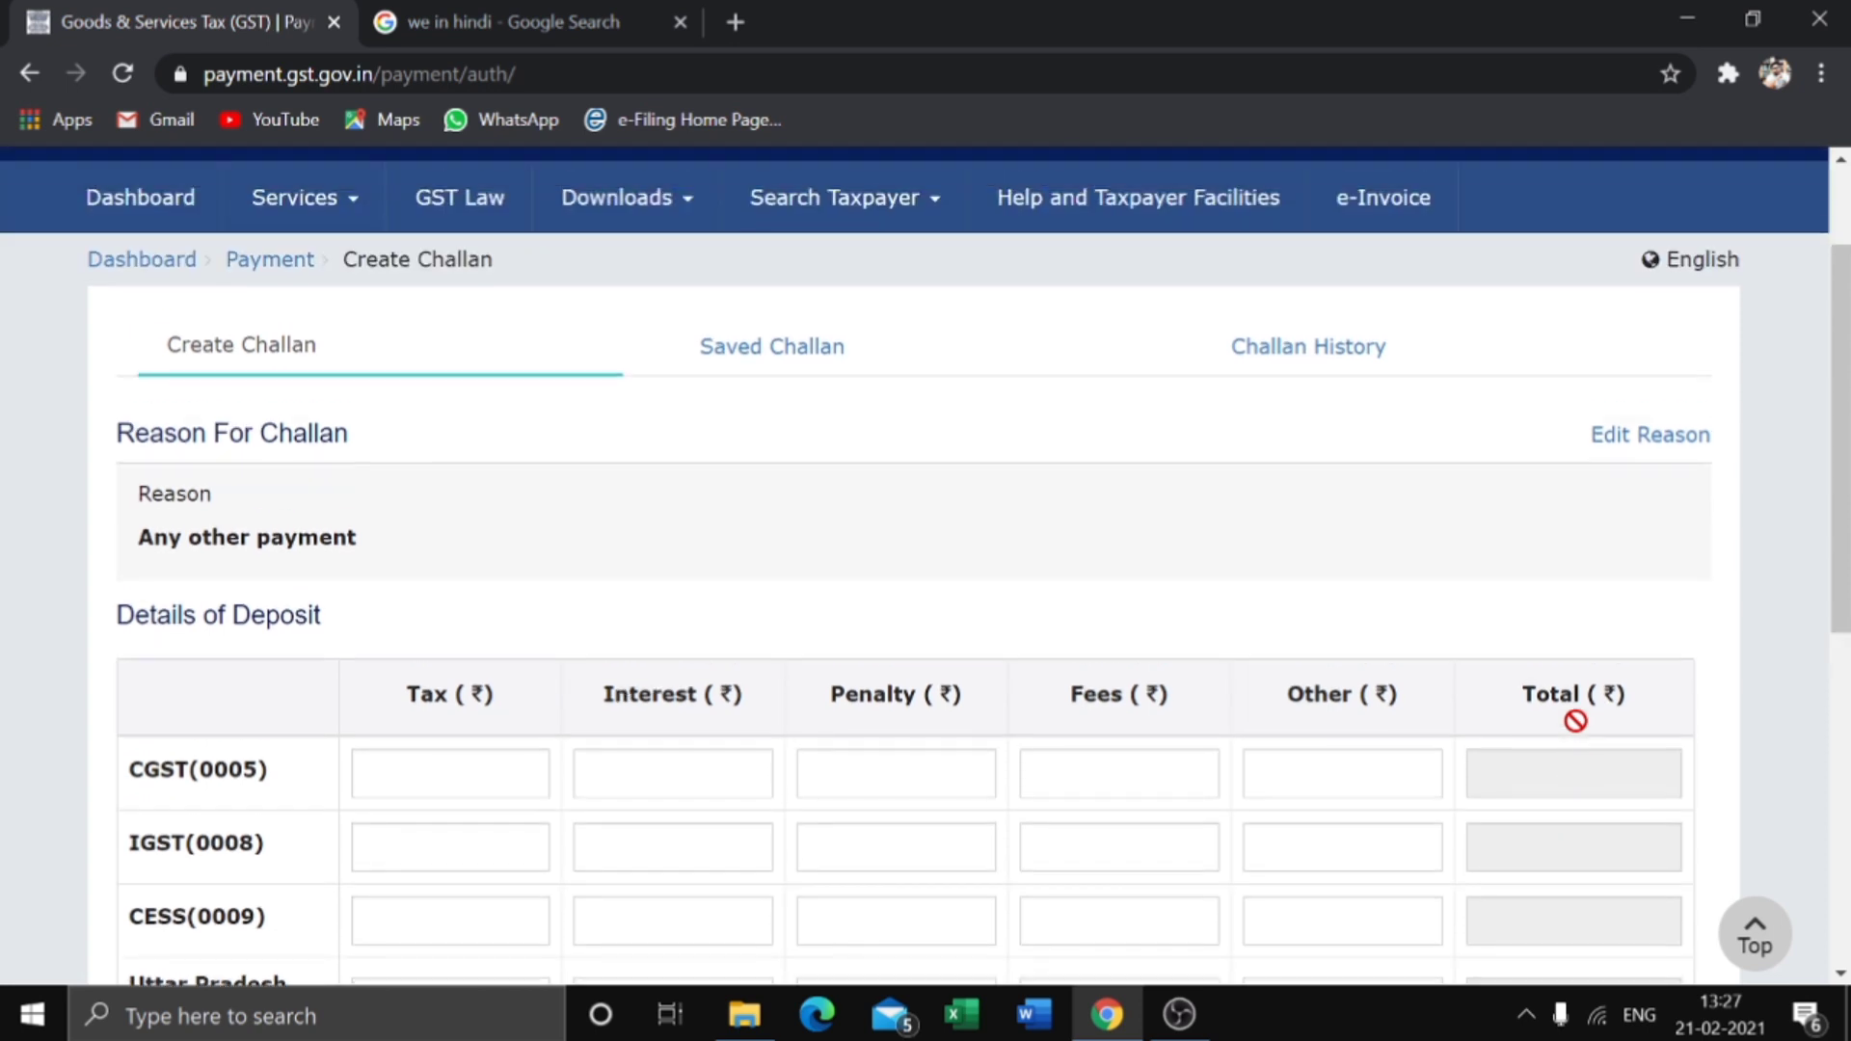
{"action": "scroll", "coordinate": [1582, 735], "scroll_direction": "down", "scroll_amount": 2}
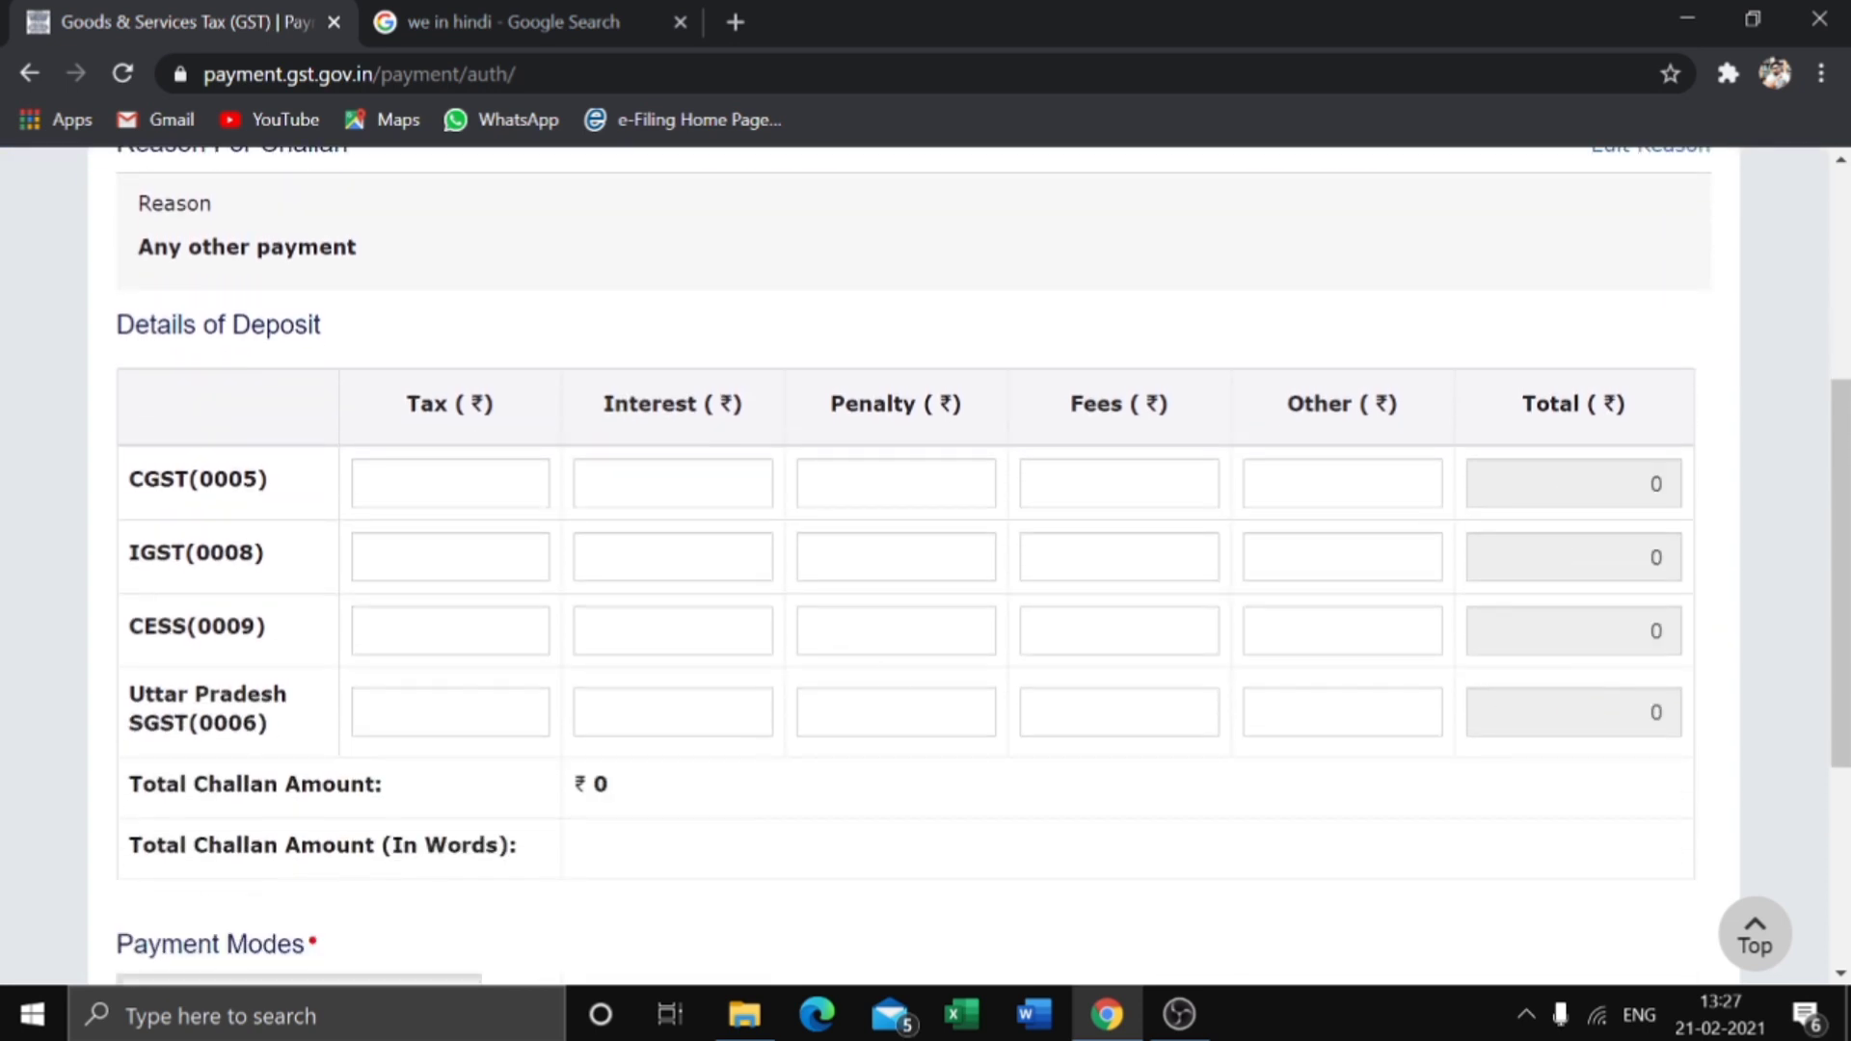
{"action": "scroll", "coordinate": [720, 756], "scroll_direction": "down", "scroll_amount": 3}
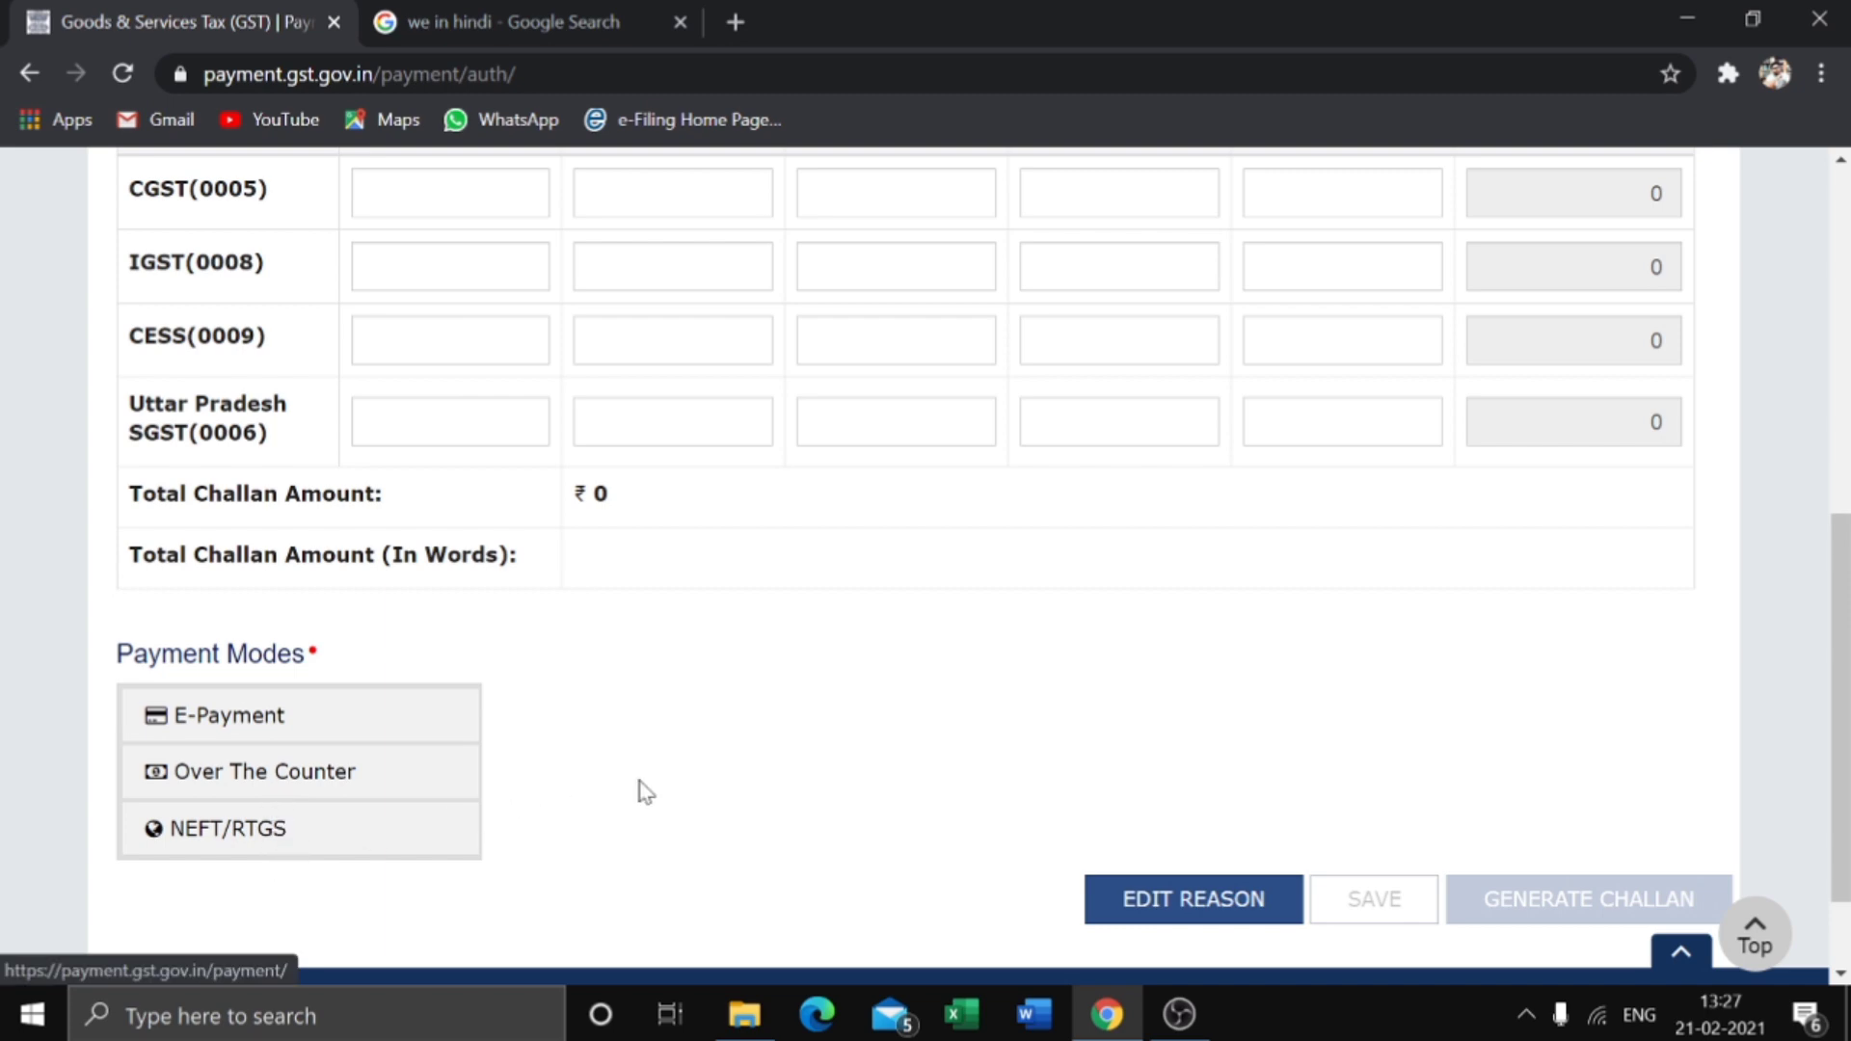
{"action": "scroll", "coordinate": [643, 790], "scroll_direction": "up", "scroll_amount": 4}
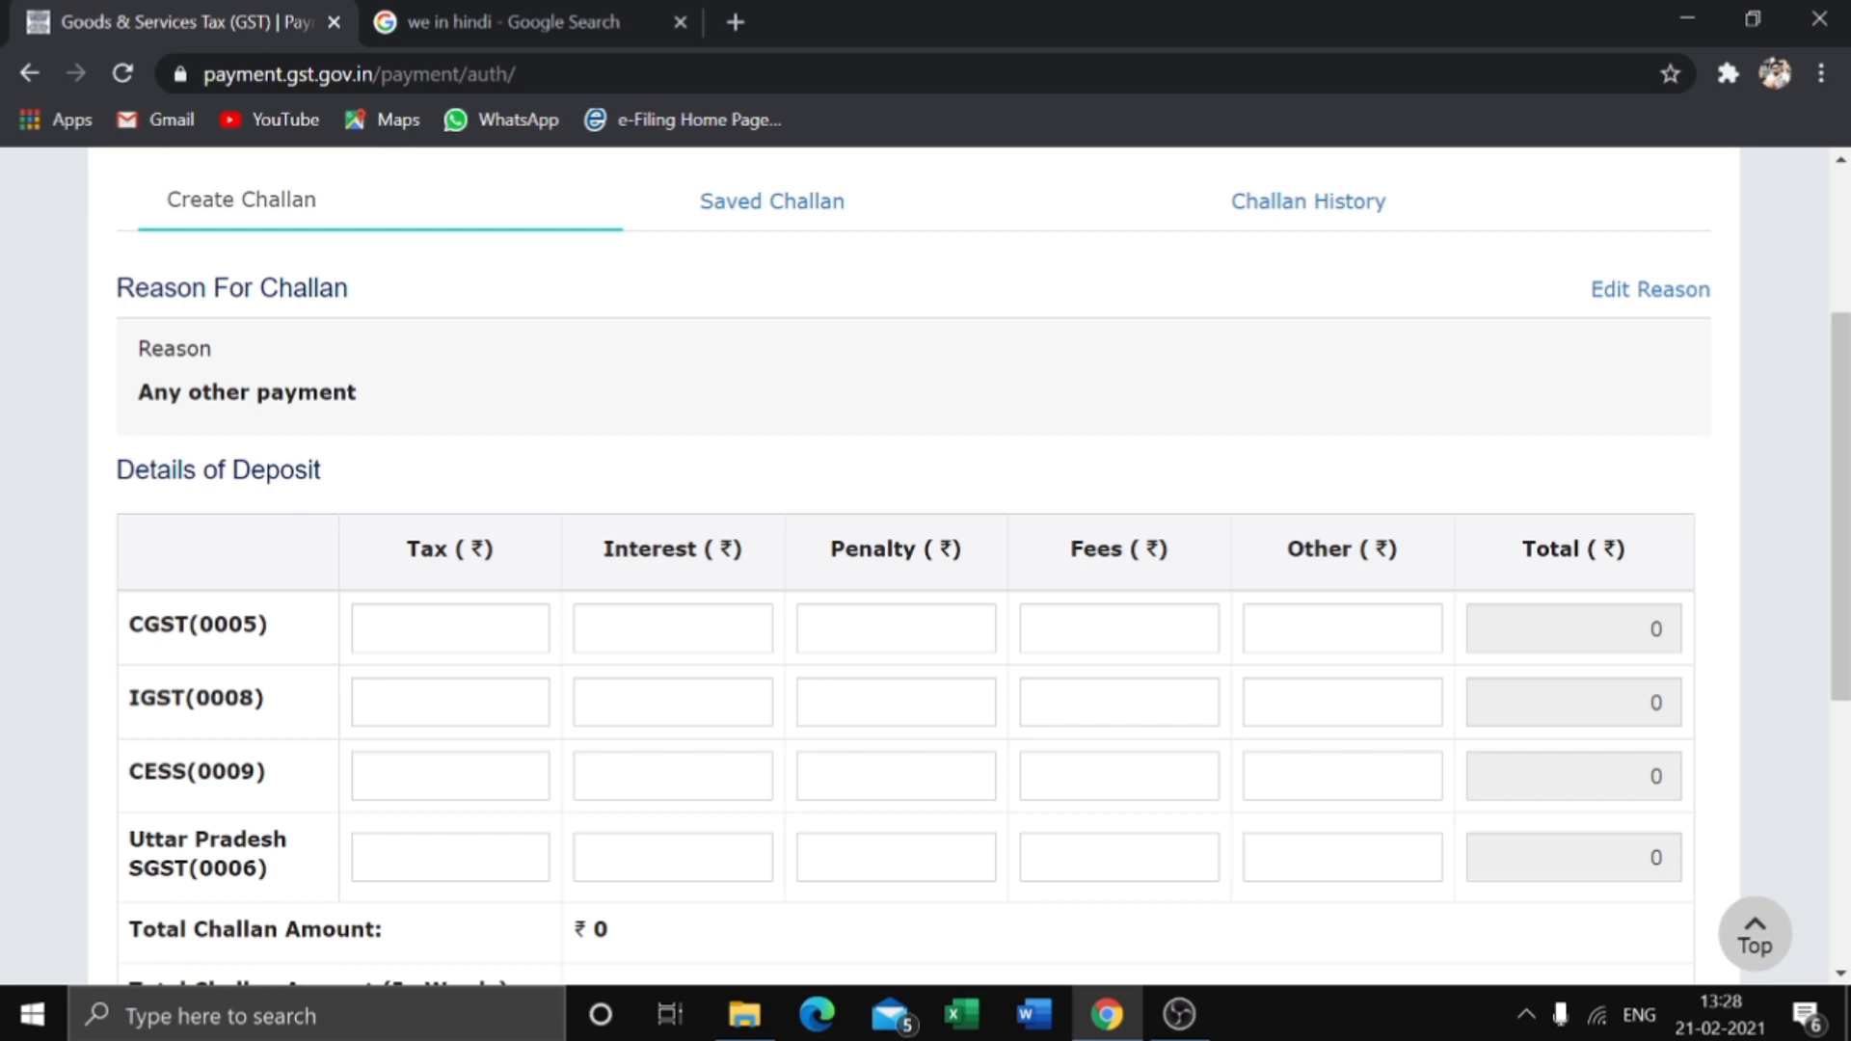
{"action": "left_click", "coordinate": [529, 700]}
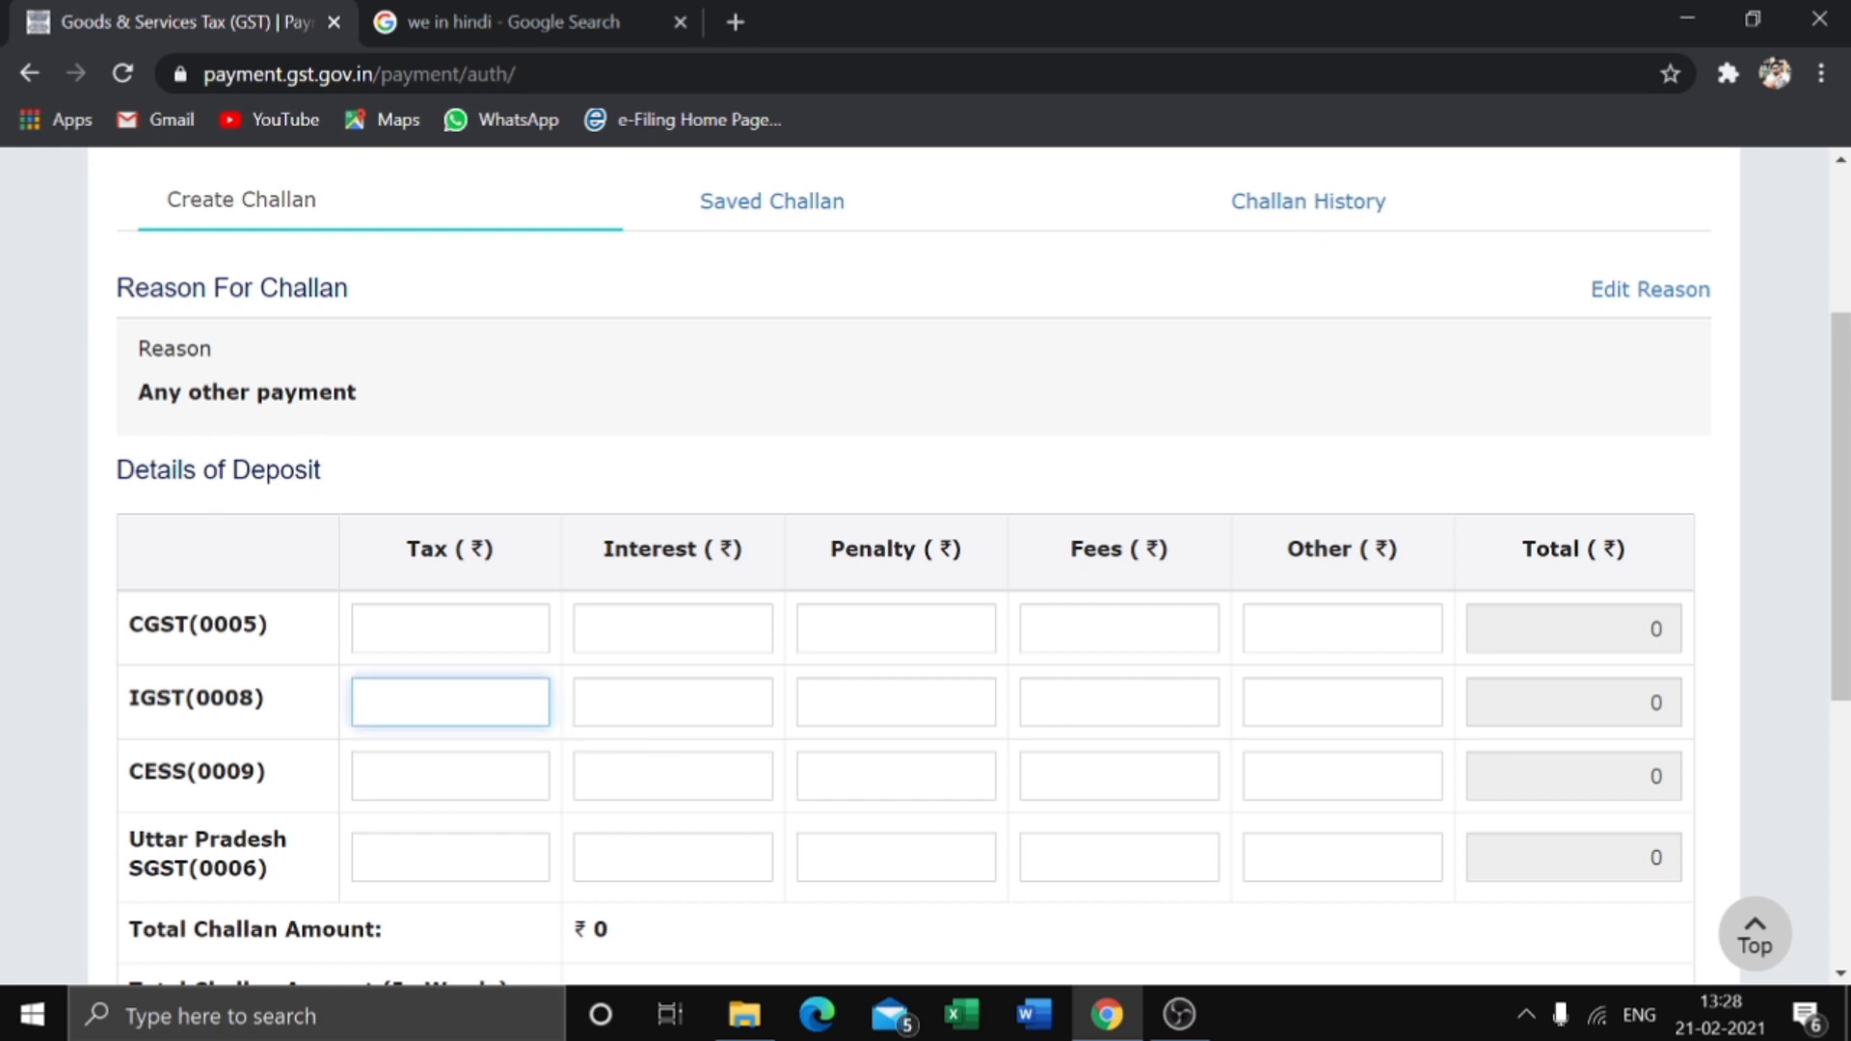